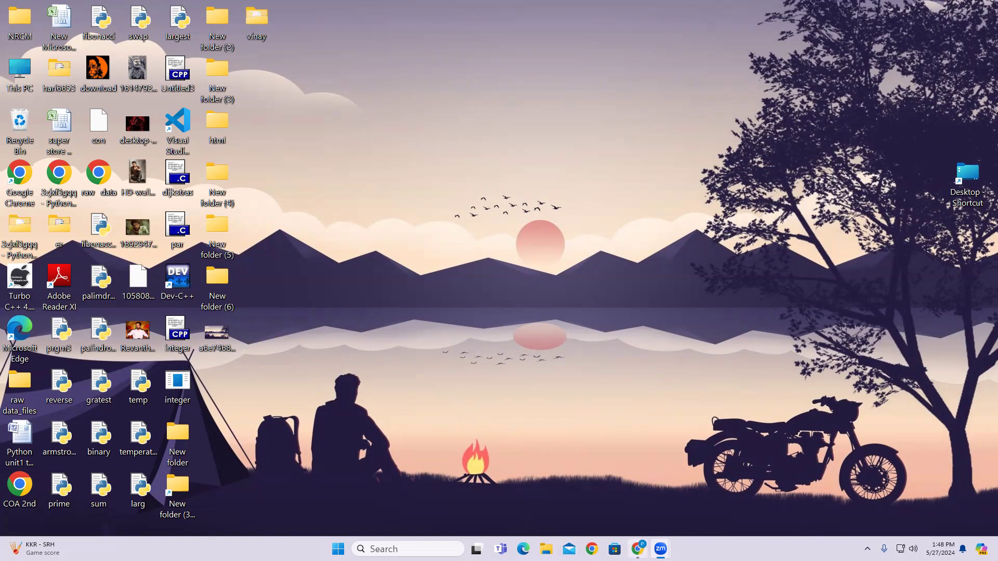
Bring up Chrome, open a new tab and go to the Google homepage.
{"action": "mouse_move", "coordinate": [637, 549]}
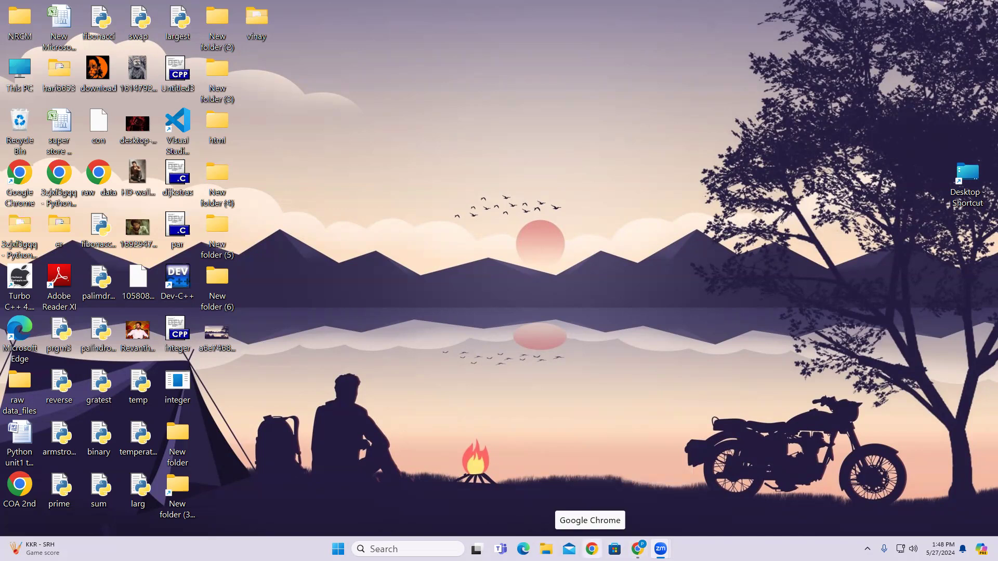
{"action": "left_click", "coordinate": [637, 549]}
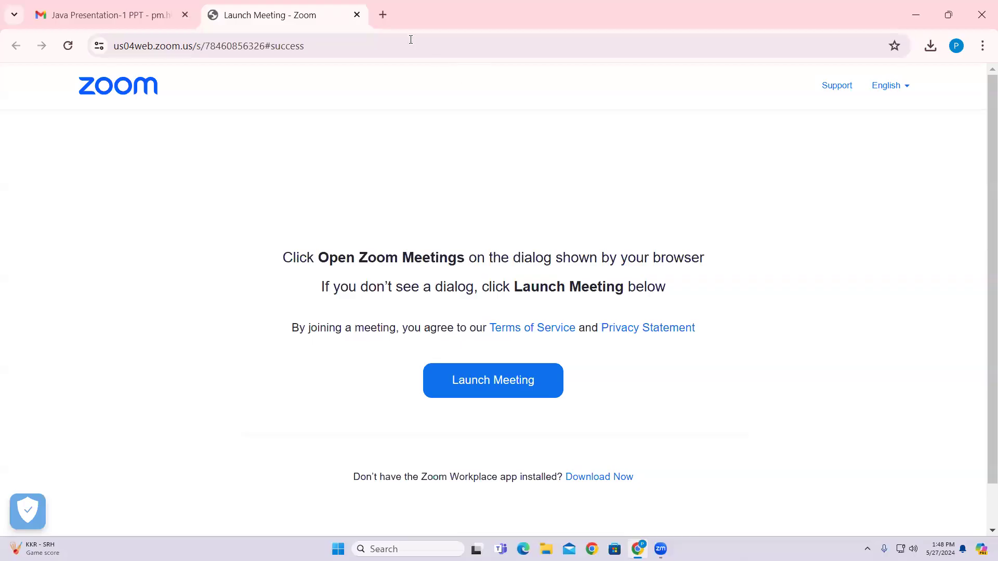
{"action": "left_click", "coordinate": [383, 16]}
{"action": "left_click", "coordinate": [390, 42]}
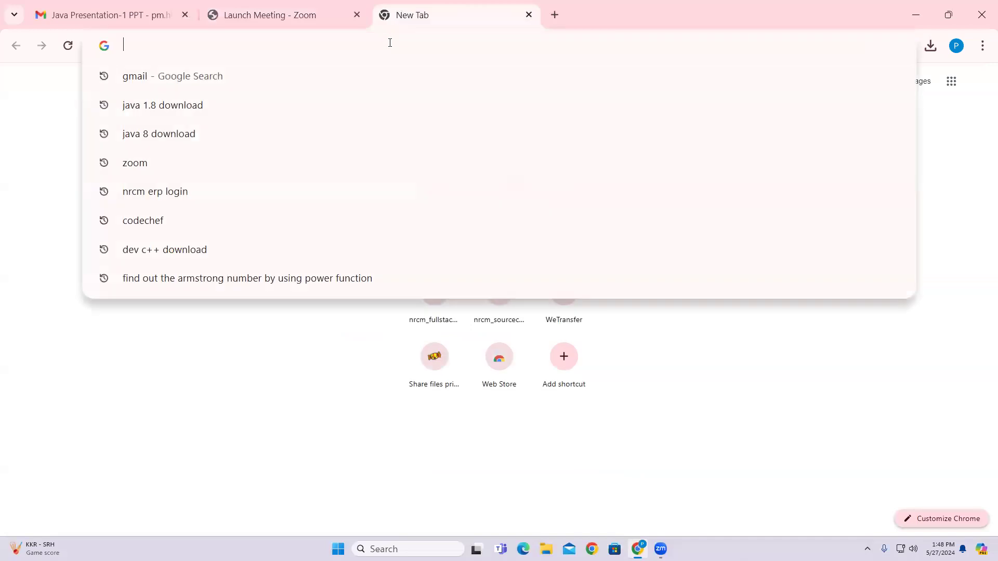
{"action": "type", "text": "goog"}
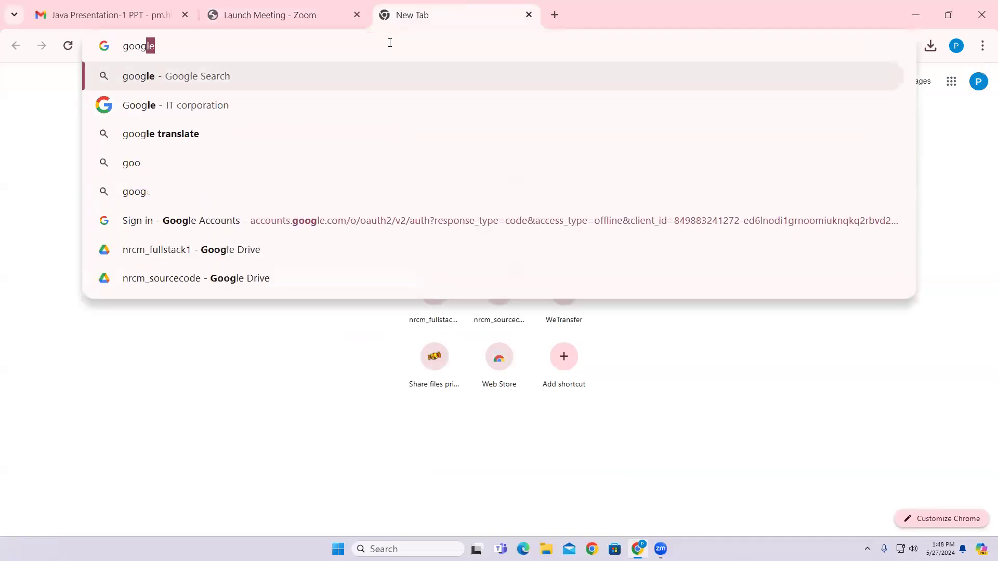
{"action": "left_click", "coordinate": [199, 78]}
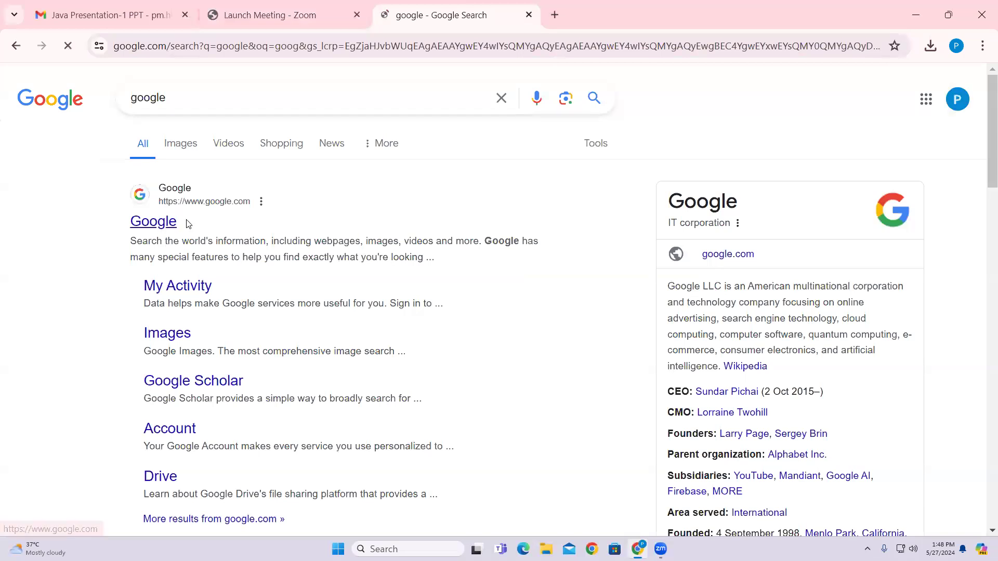
{"action": "left_click", "coordinate": [184, 222]}
Search Google for 'java 1.8 download' and highlight the Oracle archive downloads result.
{"action": "left_click", "coordinate": [376, 210]}
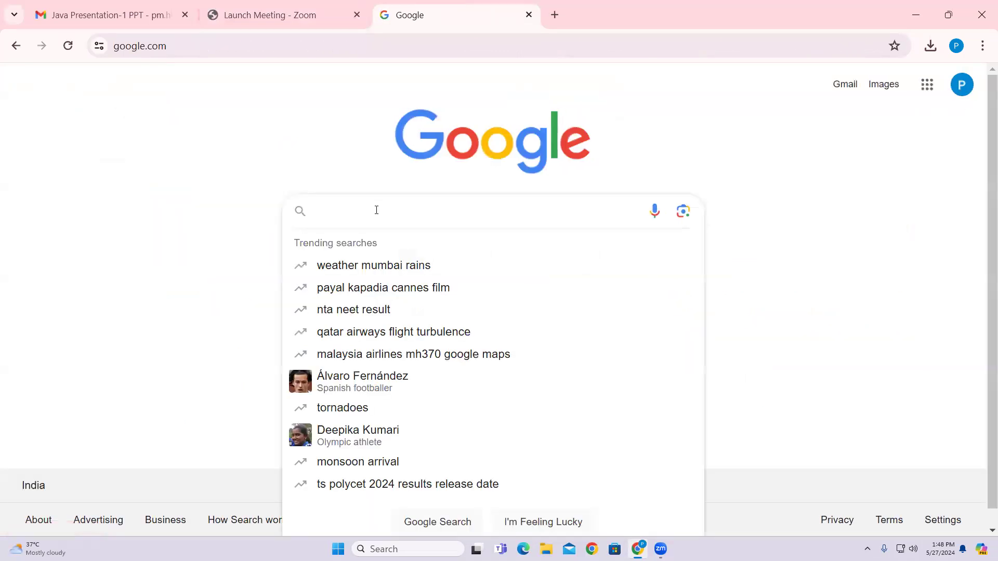
{"action": "type", "text": "java "}
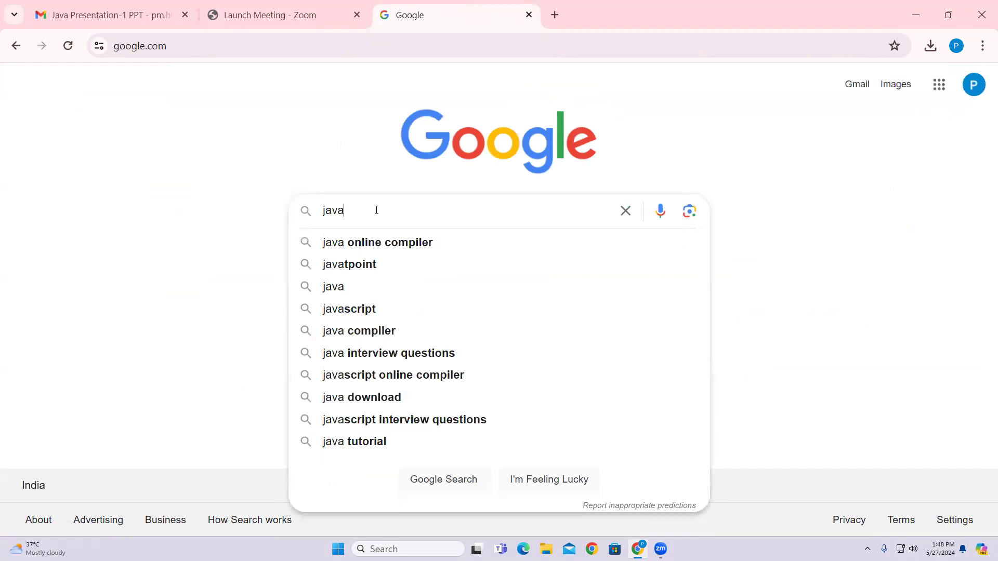
{"action": "type", "text": "1.8"}
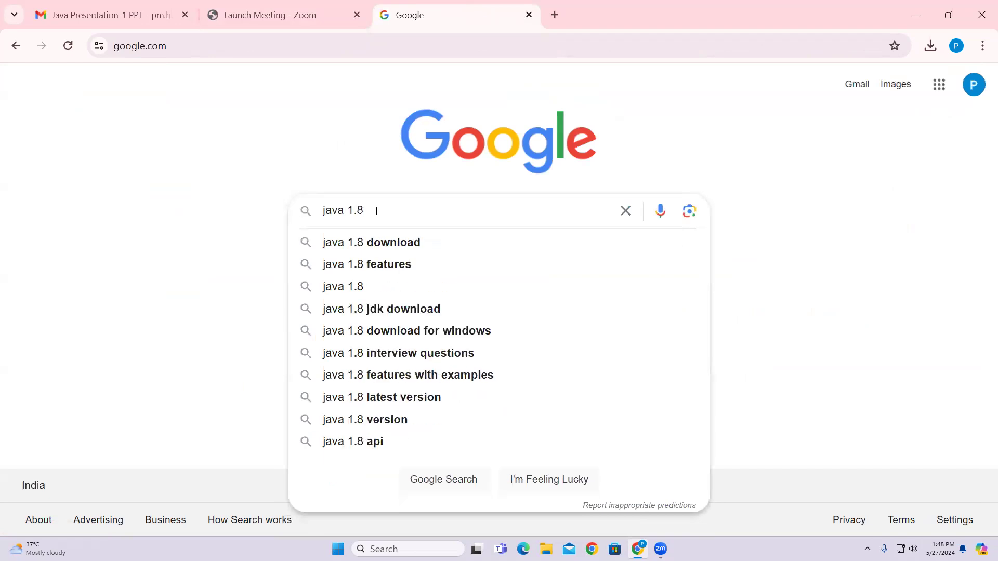
{"action": "left_click", "coordinate": [380, 248]}
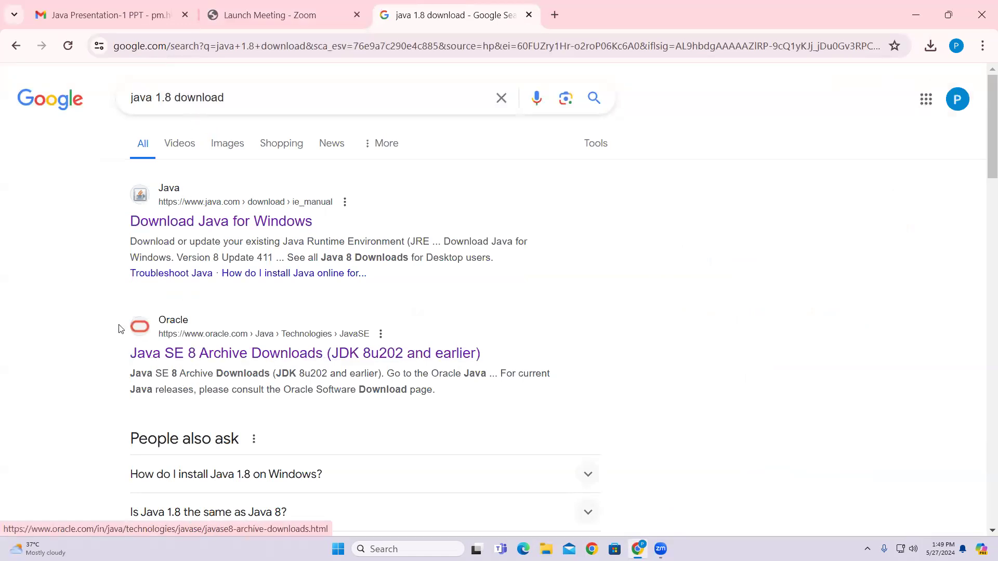
{"action": "left_click_drag", "start_coordinate": [130, 354], "coordinate": [490, 356]}
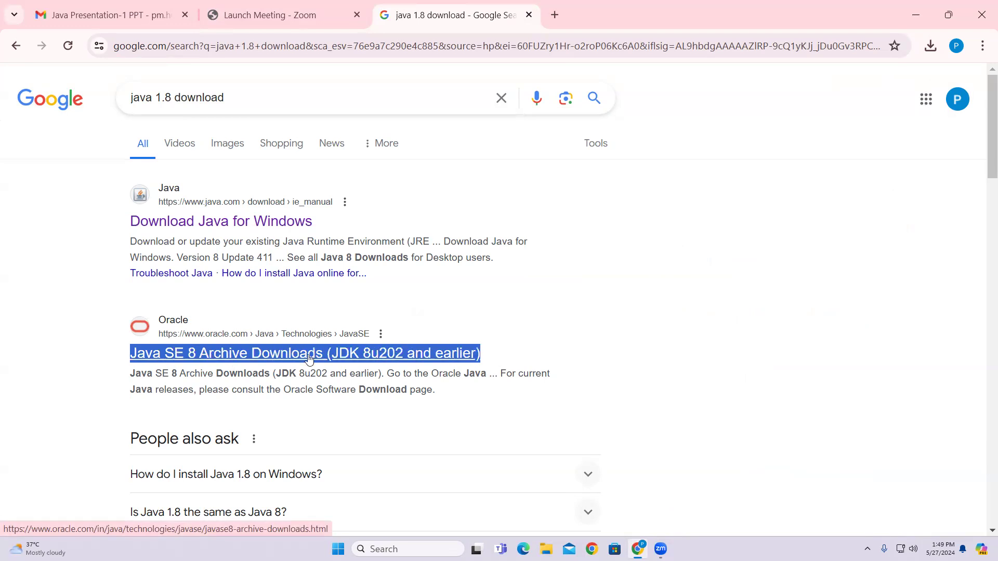
Open Oracle's Java SE 8 Archive Downloads page and find the JDK 8u202 heading.
{"action": "left_click", "coordinate": [290, 359]}
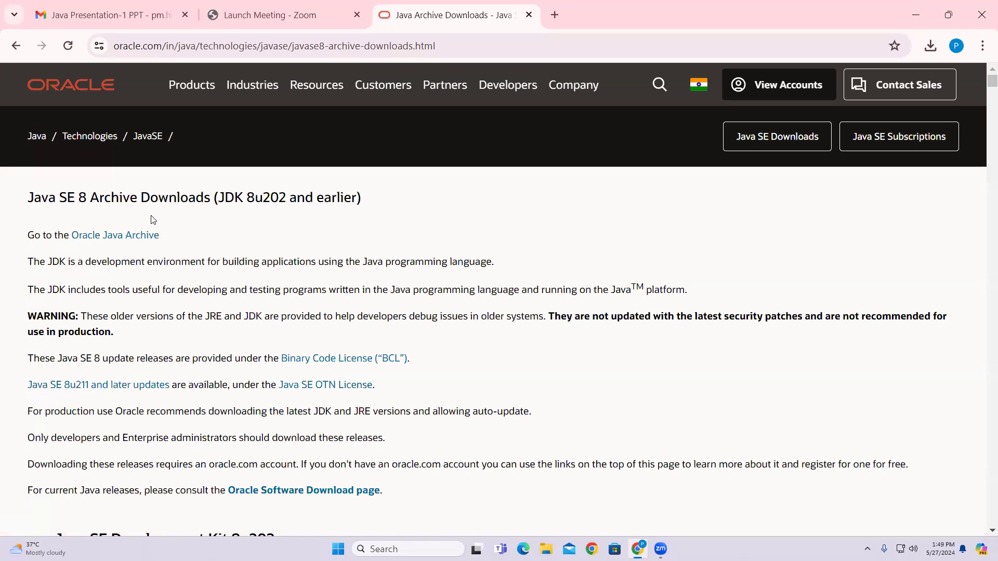
{"action": "scroll", "coordinate": [242, 223], "scroll_direction": "down", "scroll_amount": 4}
{"action": "left_click_drag", "start_coordinate": [53, 328], "coordinate": [296, 330]}
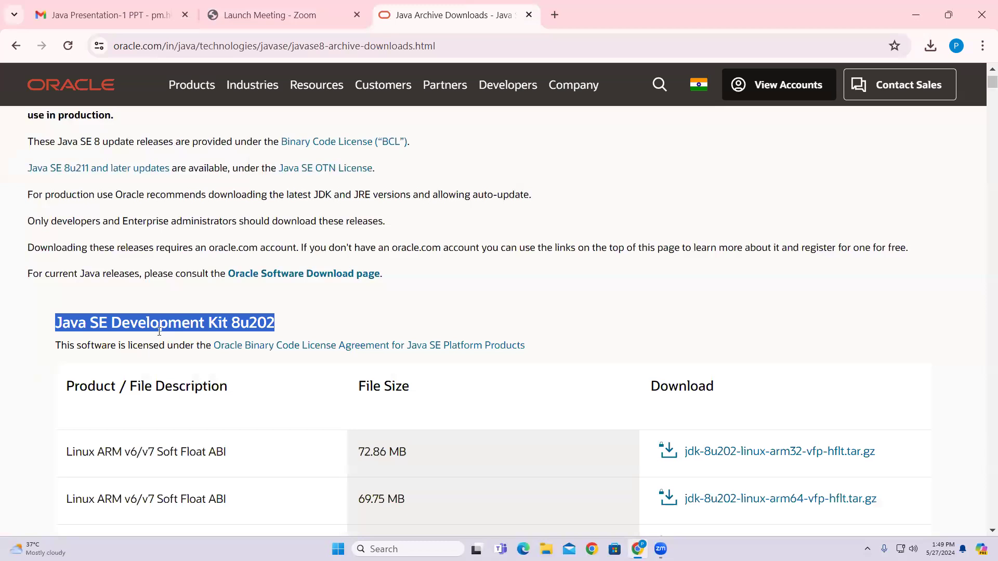
Scroll to the Windows x64 row and choose jdk-8u202-windows-x64.exe for download.
{"action": "scroll", "coordinate": [248, 350], "scroll_direction": "down", "scroll_amount": 3}
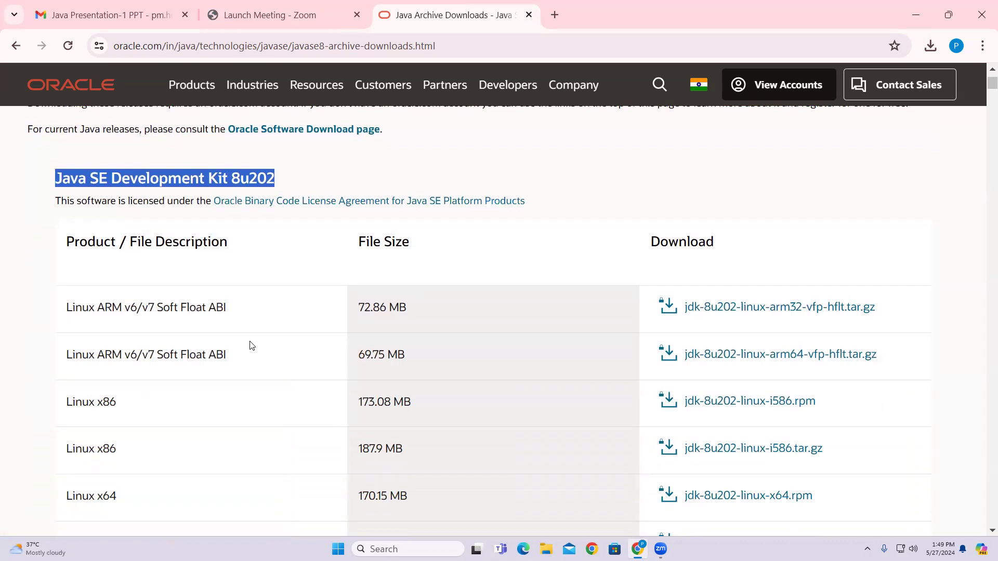
{"action": "scroll", "coordinate": [249, 357], "scroll_direction": "down", "scroll_amount": 2}
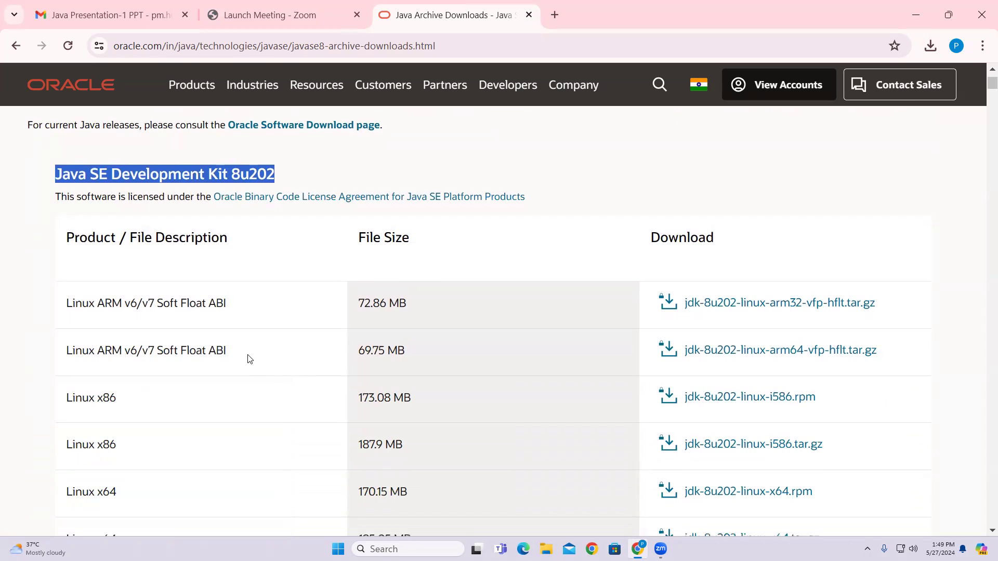
{"action": "scroll", "coordinate": [248, 359], "scroll_direction": "down", "scroll_amount": 3}
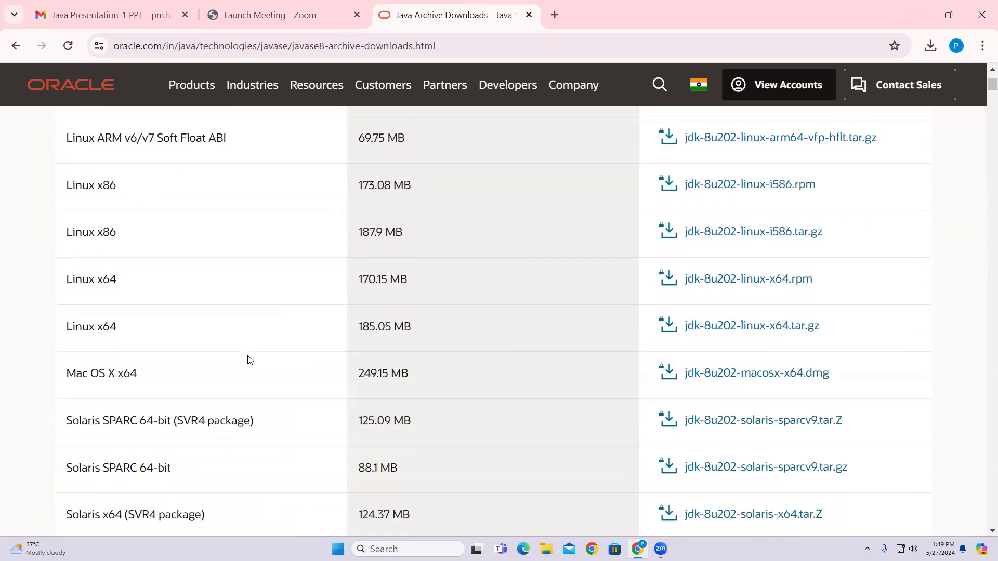
{"action": "scroll", "coordinate": [138, 400], "scroll_direction": "down", "scroll_amount": 2}
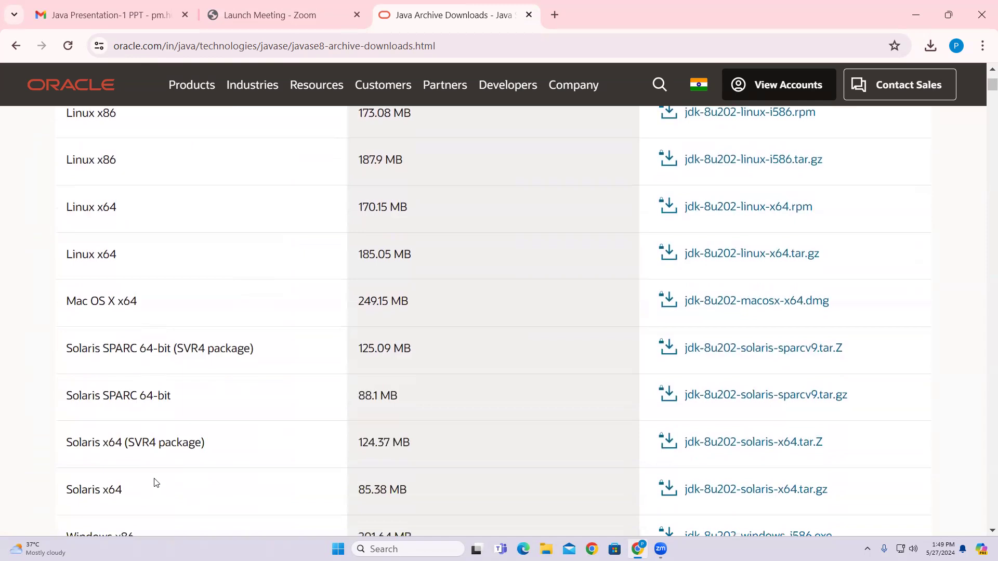
{"action": "scroll", "coordinate": [155, 483], "scroll_direction": "down", "scroll_amount": 2}
{"action": "left_click_drag", "start_coordinate": [58, 439], "coordinate": [149, 446]}
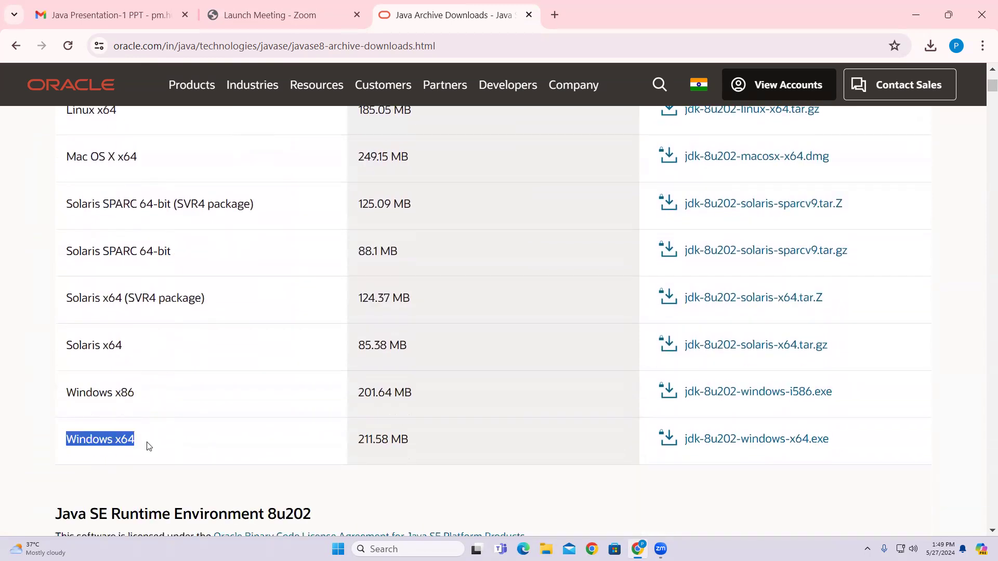
{"action": "left_click", "coordinate": [703, 446]}
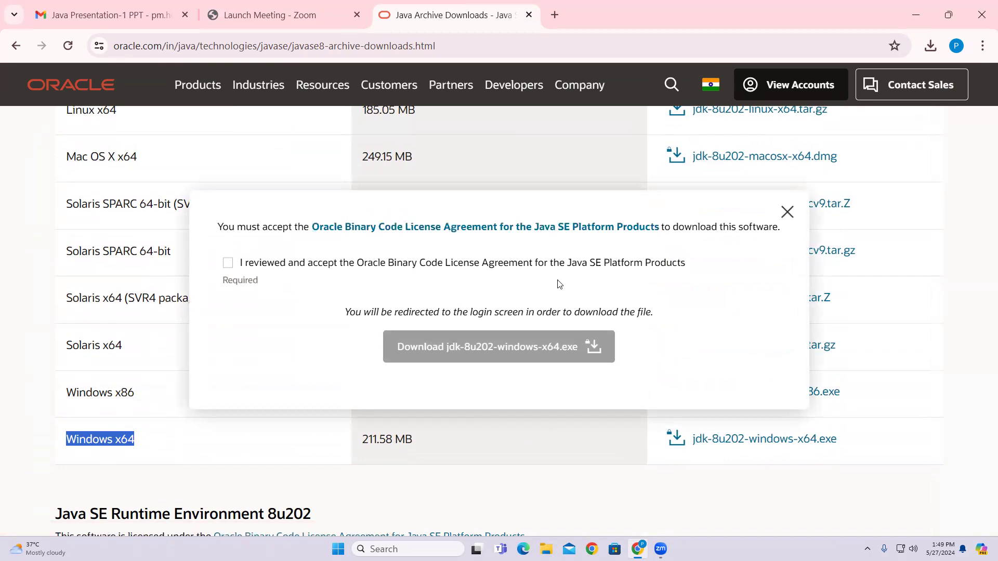
Accept the Oracle license agreement and start the jdk-8u202-windows-x64.exe download.
{"action": "left_click", "coordinate": [228, 264]}
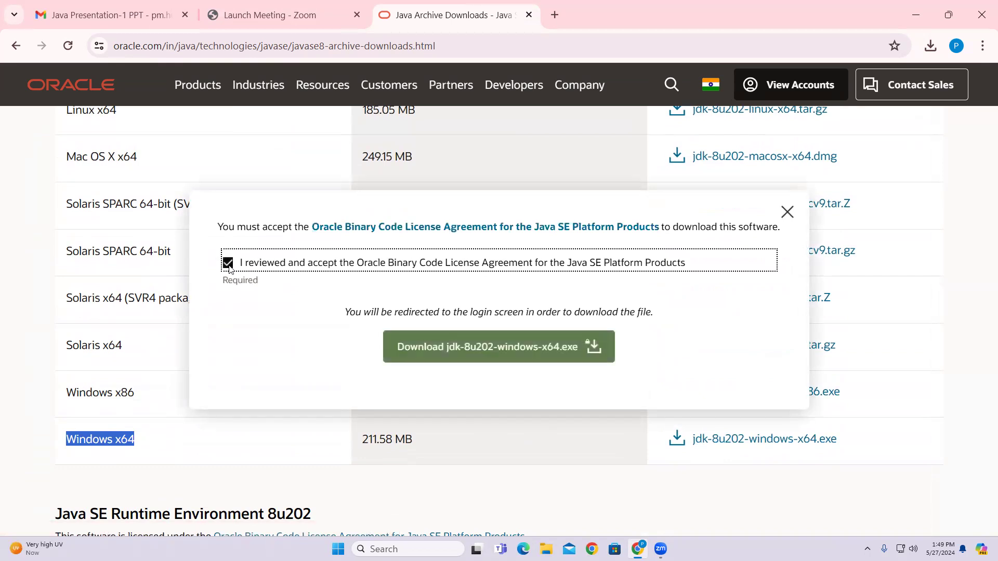
{"action": "left_click", "coordinate": [469, 356]}
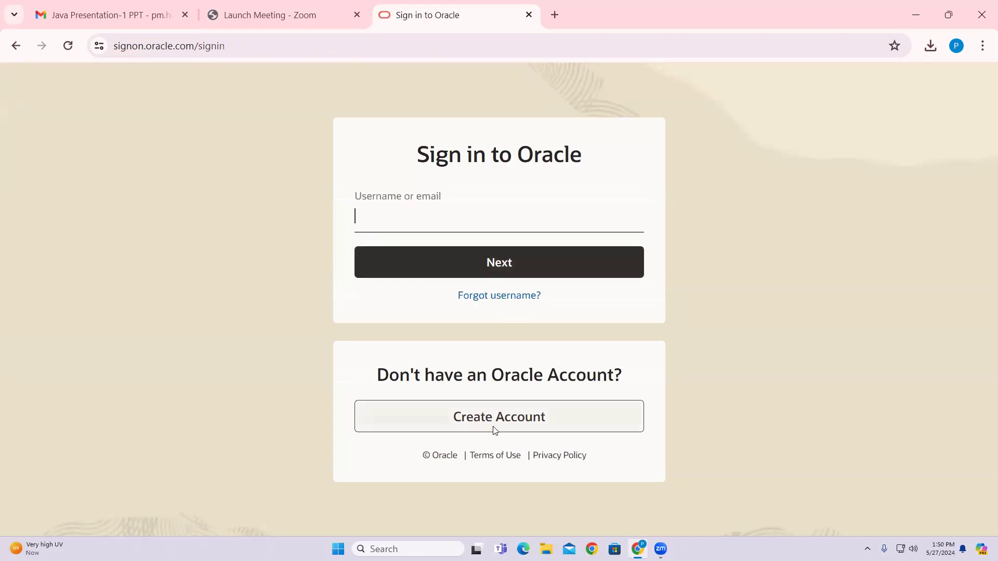
Open Oracle's Create Account page in a new tab, then return to the sign-in tab.
{"action": "left_click_drag", "start_coordinate": [455, 416], "coordinate": [548, 423]}
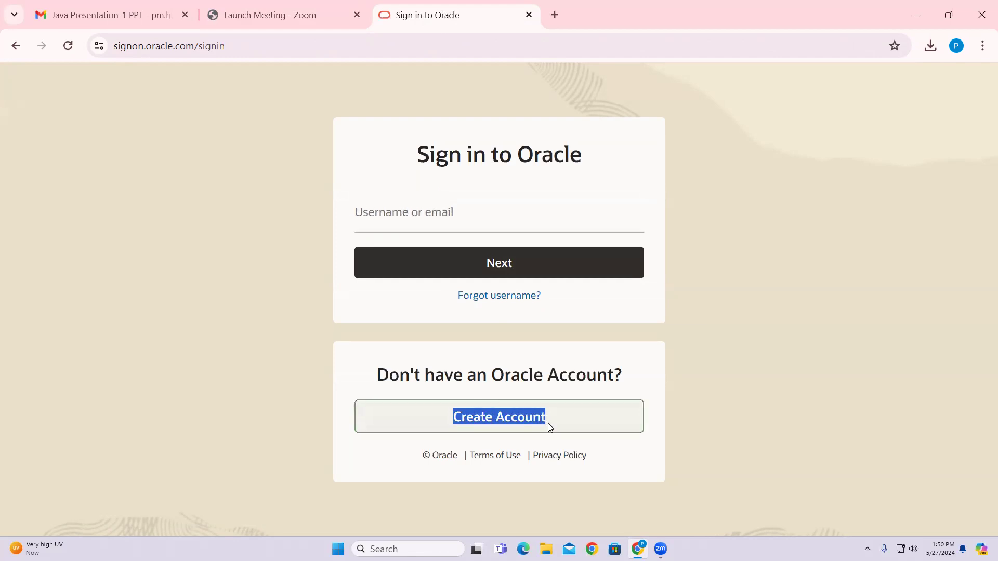
{"action": "left_click", "coordinate": [548, 423]}
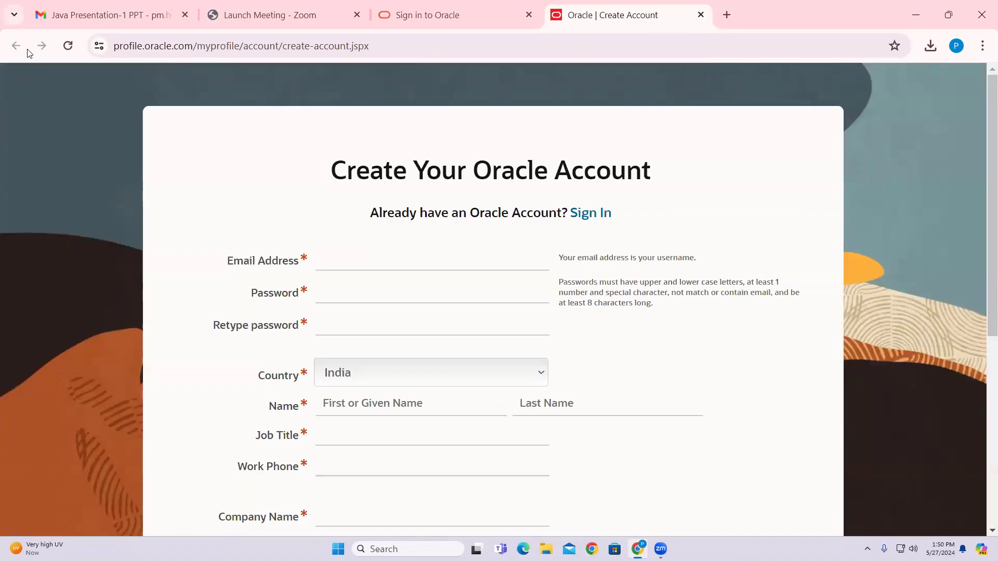
{"action": "left_click", "coordinate": [429, 15]}
Sign in to Oracle with the account e-mail and password, then check the JDK download.
{"action": "left_click", "coordinate": [446, 216]}
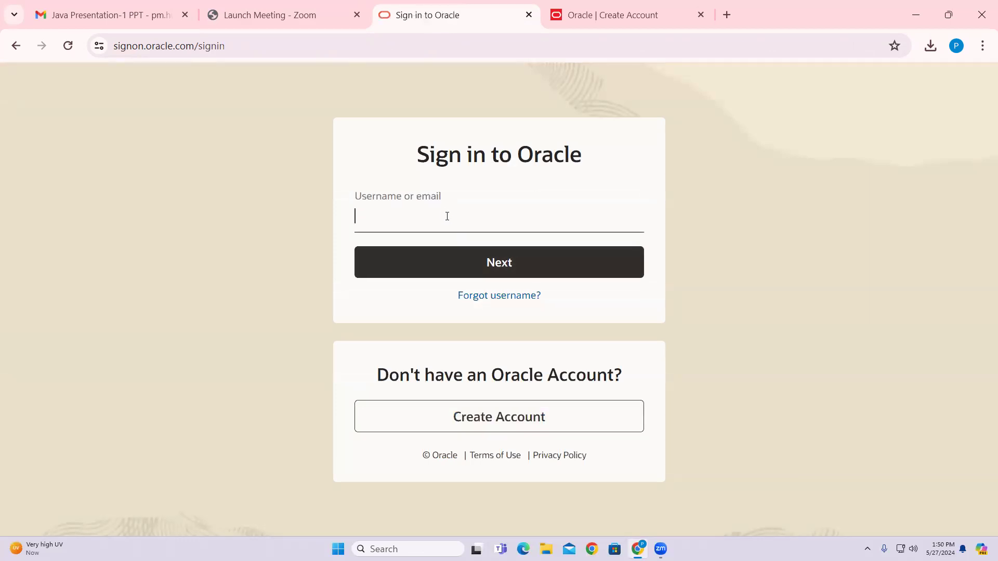
{"action": "key", "text": "Return"}
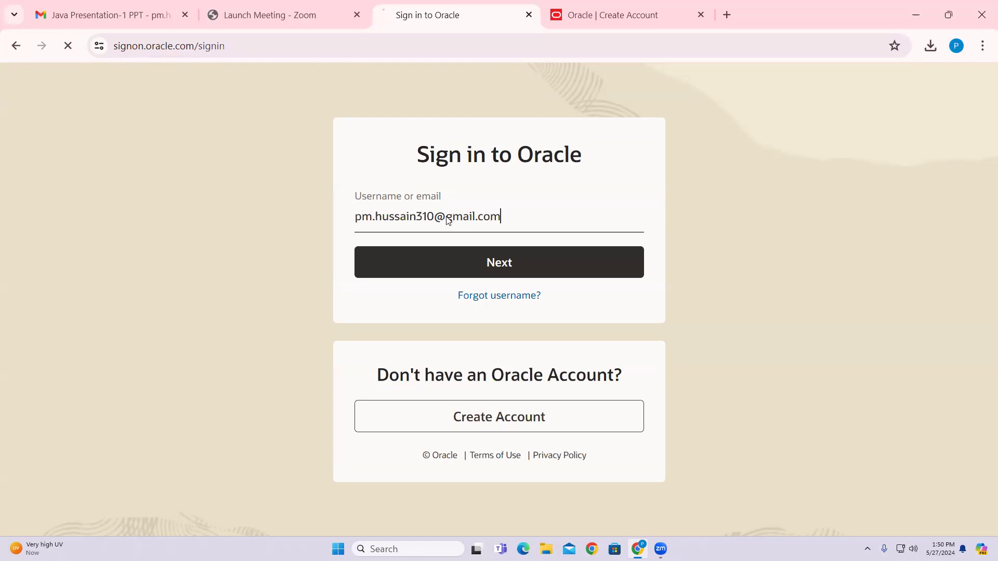
{"action": "type", "text": "*******"}
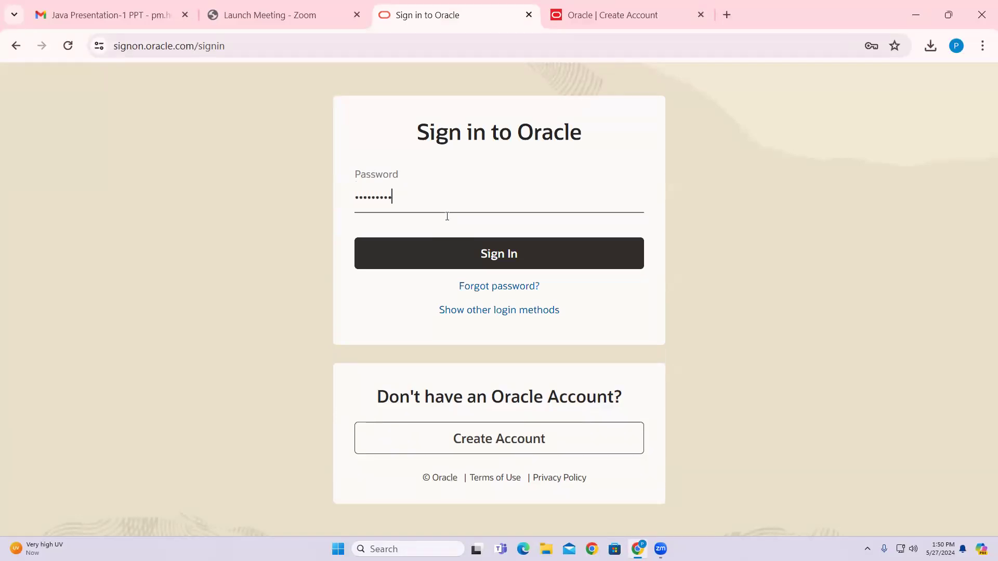
{"action": "type", "text": "**"}
{"action": "key", "text": "Return"}
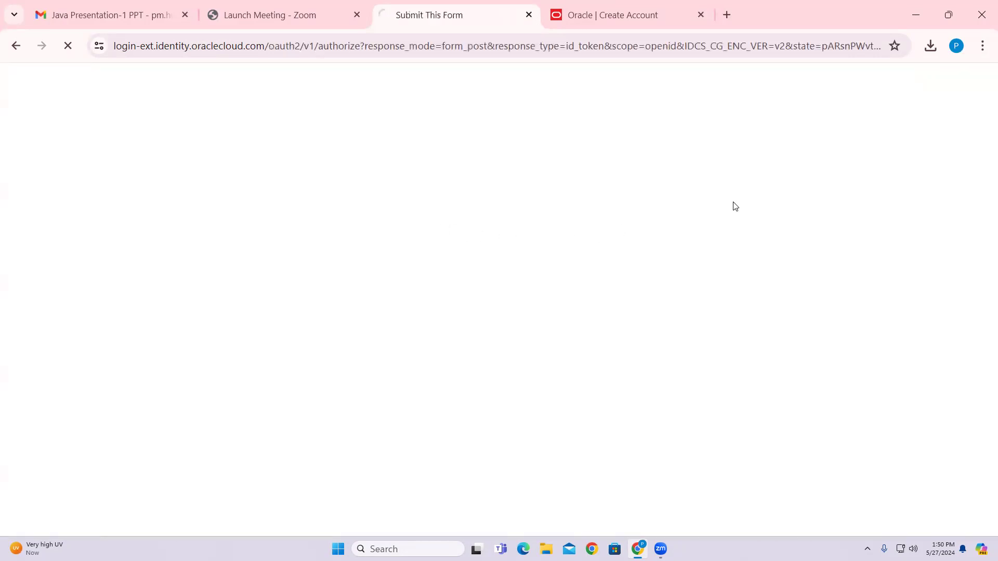
{"action": "left_click", "coordinate": [931, 50]}
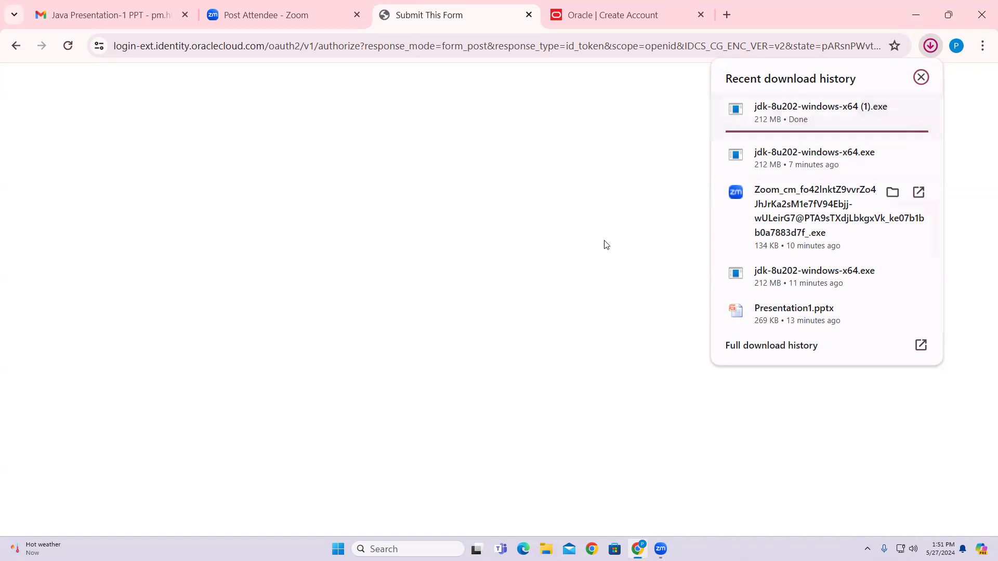
Show the downloaded jdk-8u202-windows-x64 (1) installer in a maximized Downloads folder.
{"action": "mouse_move", "coordinate": [890, 110]}
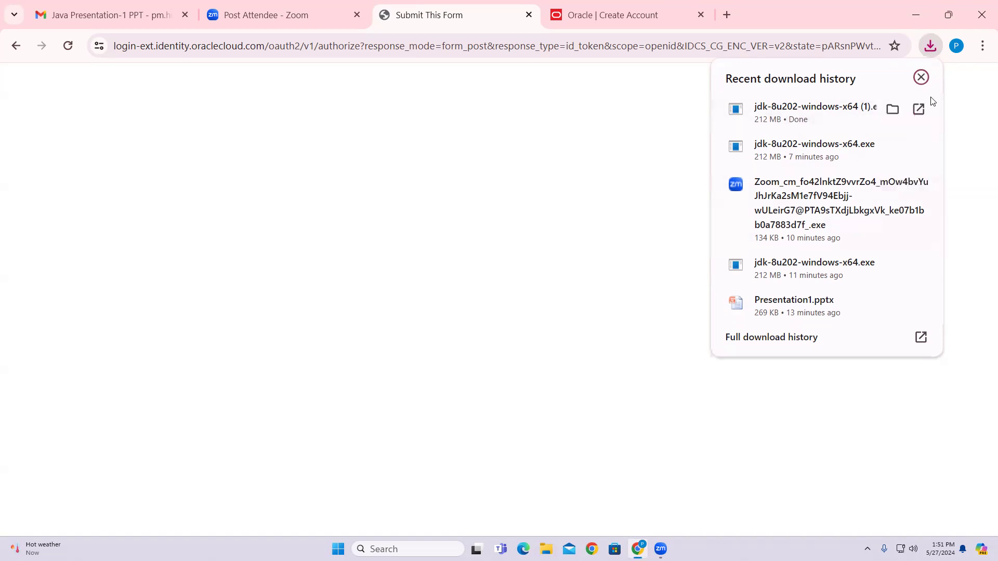
{"action": "left_click", "coordinate": [891, 109]}
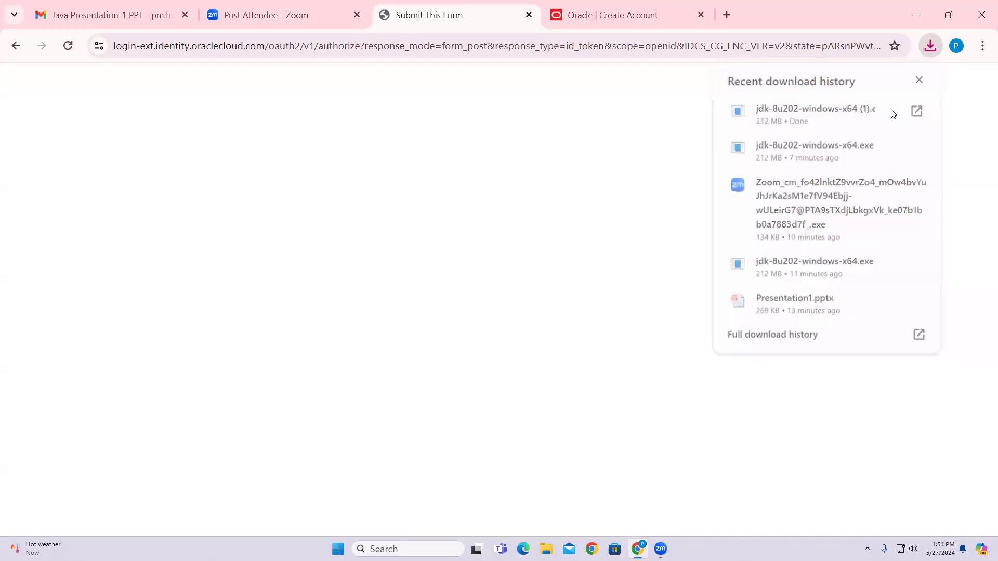
{"action": "left_click", "coordinate": [553, 171]}
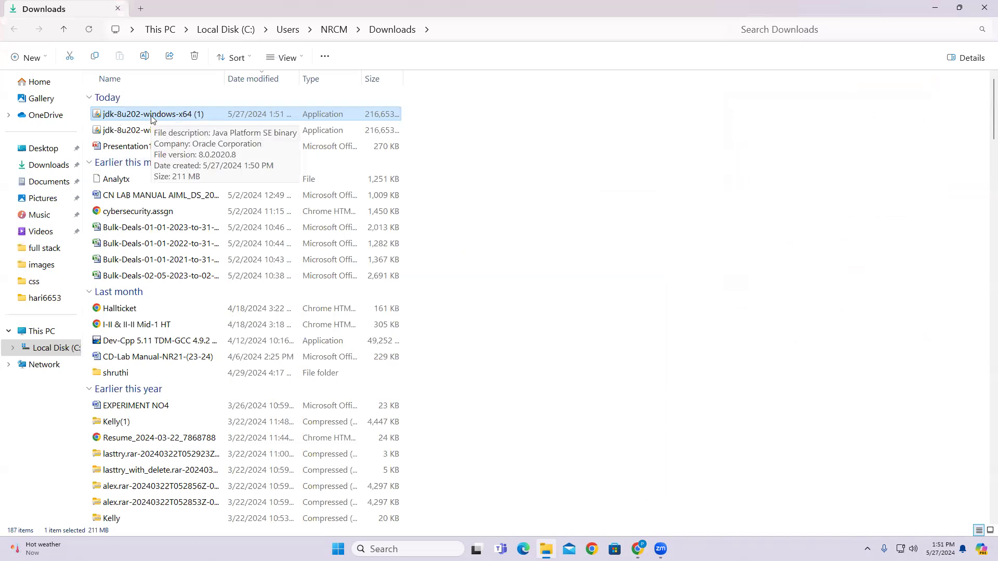
Install JDK 8 Update 202 (64-bit) with default features and JRE folder, then close setup.
{"action": "double_click", "coordinate": [151, 116]}
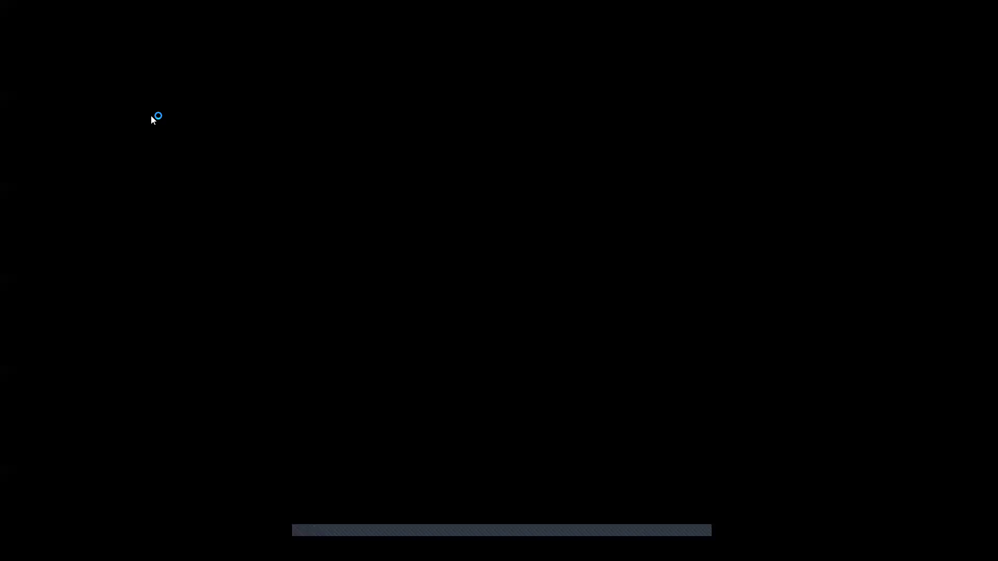
{"action": "left_click", "coordinate": [451, 375]}
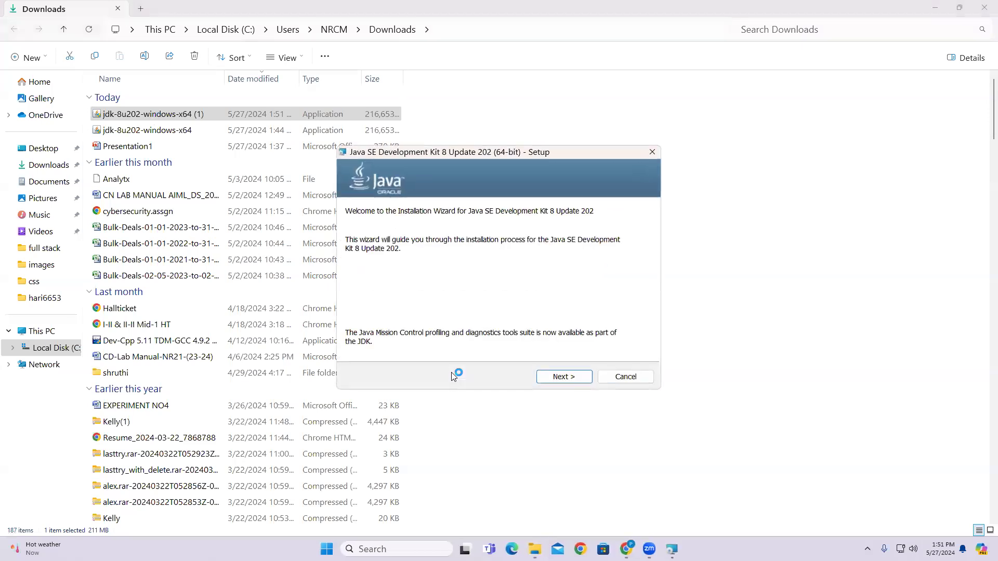
{"action": "left_click", "coordinate": [561, 379]}
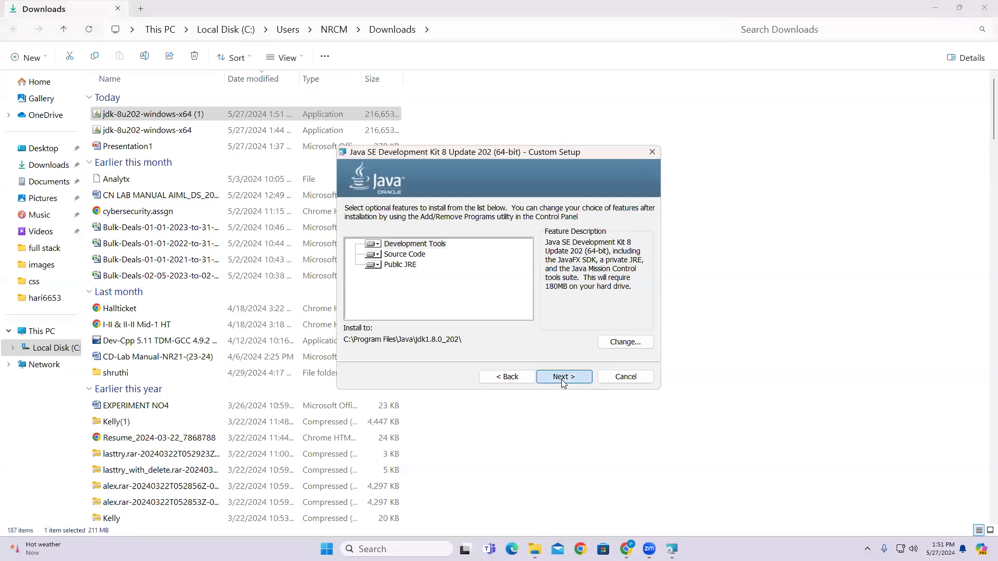
{"action": "left_click", "coordinate": [562, 381]}
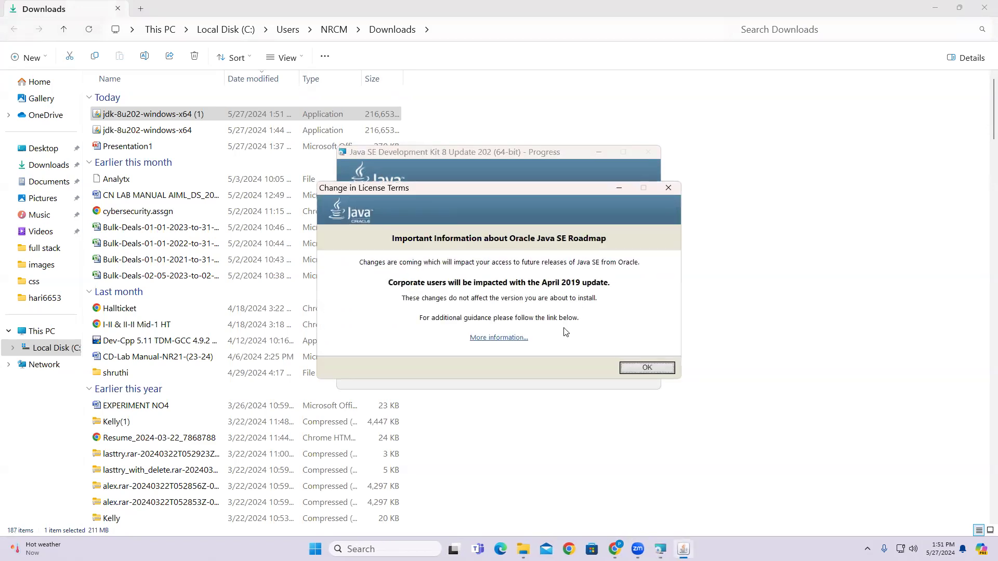
{"action": "left_click", "coordinate": [647, 368]}
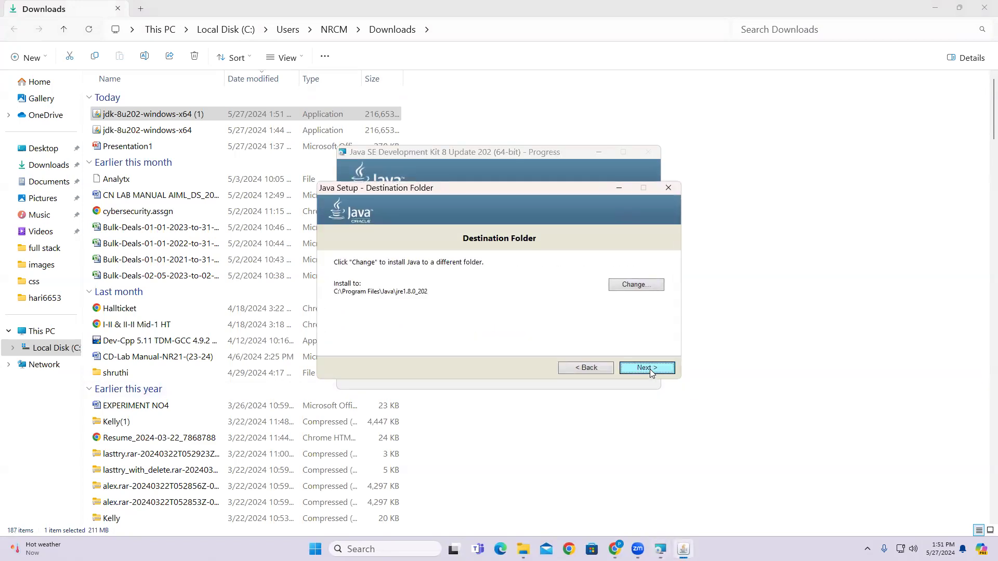
{"action": "left_click", "coordinate": [647, 368]}
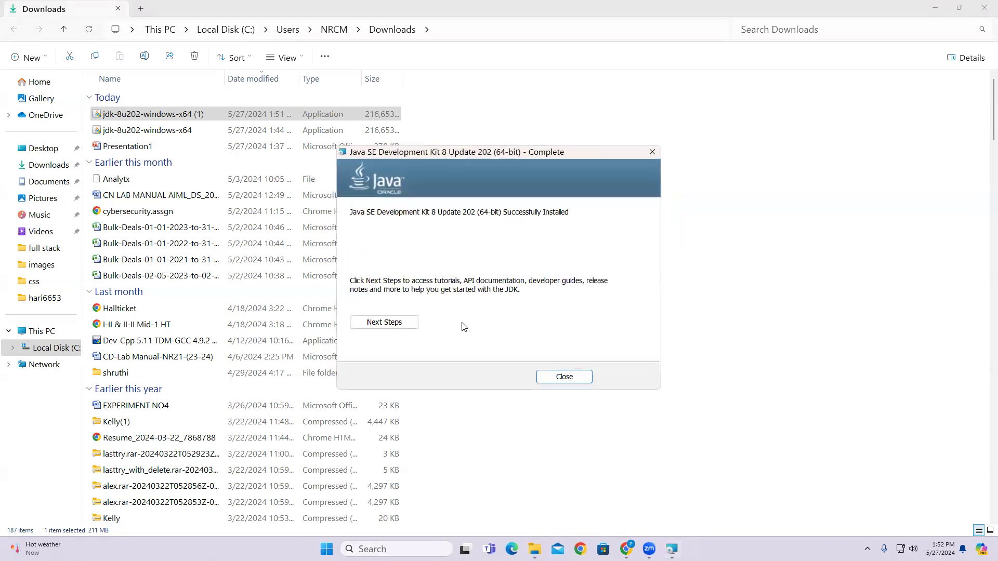
{"action": "left_click", "coordinate": [563, 379]}
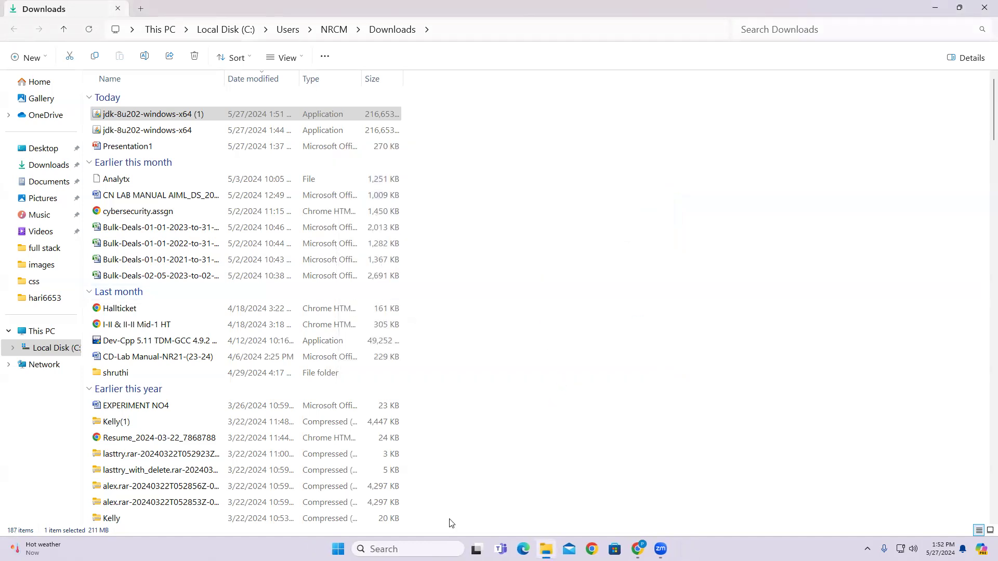
Search Windows for 'edit environment variables'.
{"action": "left_click", "coordinate": [405, 542]}
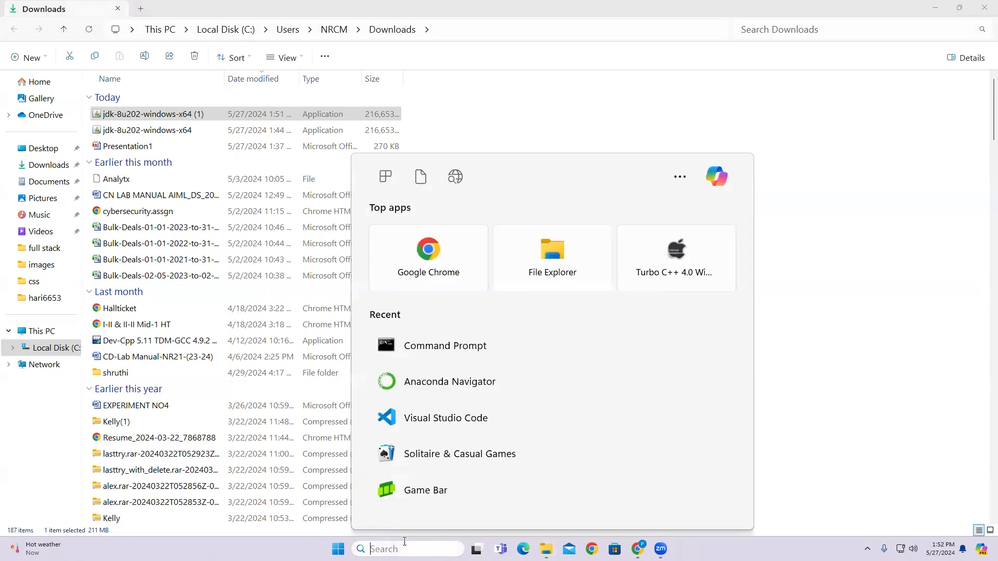
{"action": "type", "text": "syst"}
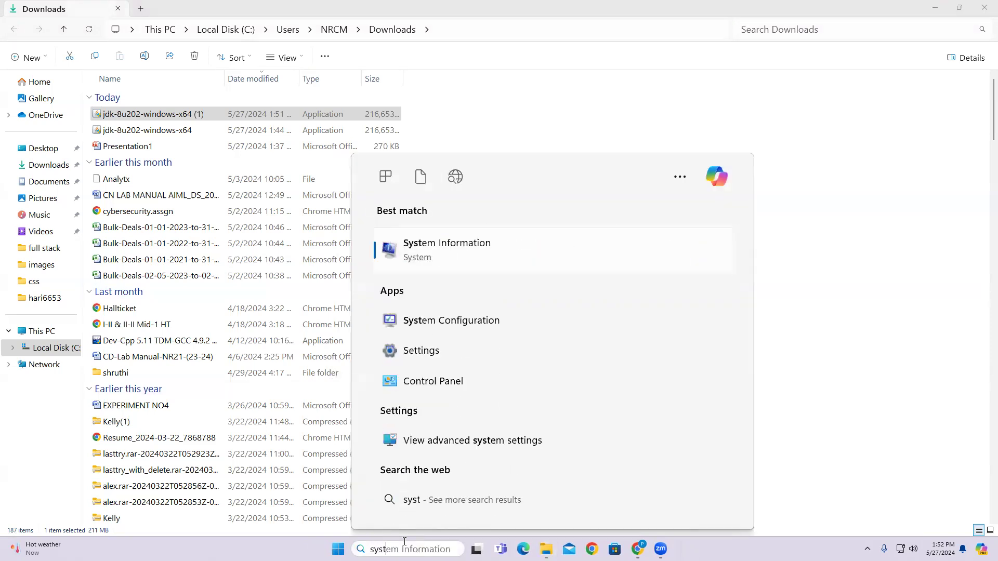
{"action": "key", "text": "BackSpace"}
{"action": "key", "text": "BackSpace"}
{"action": "key", "text": "BackSpace"}
{"action": "key", "text": "BackSpace"}
{"action": "type", "text": "edit"}
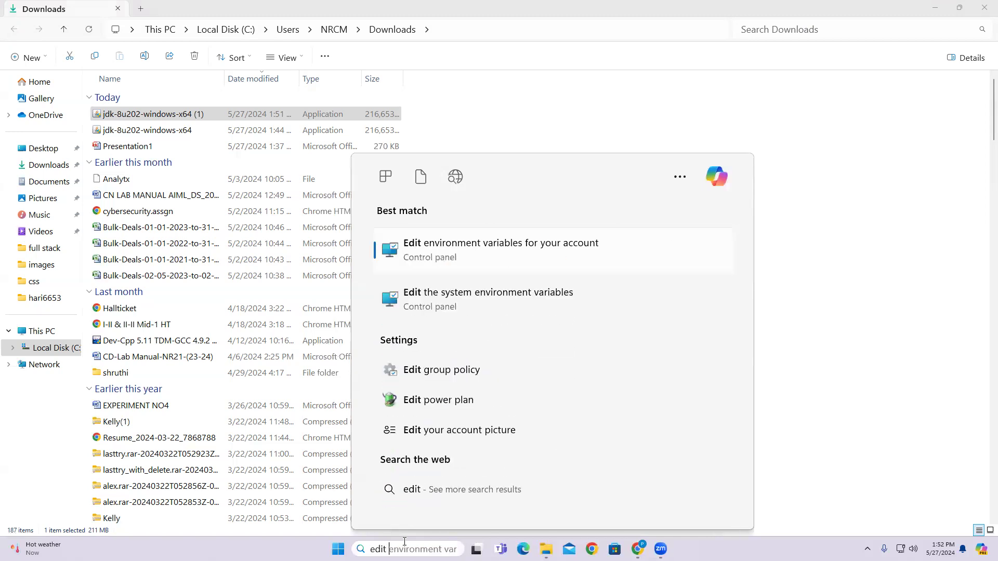
Open the system Path variable for editing, start a new entry, and bring Downloads forward.
{"action": "left_click", "coordinate": [459, 303]}
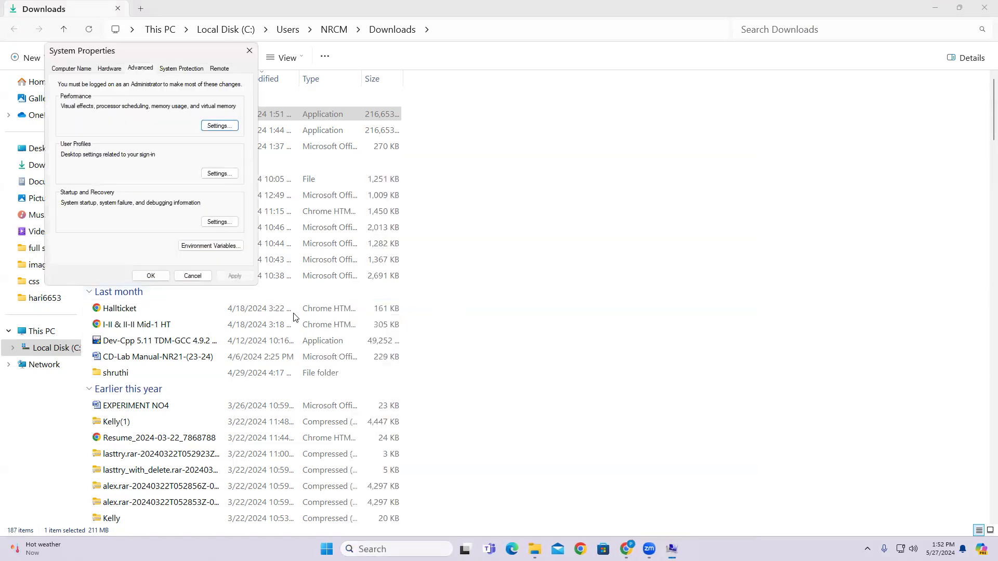
{"action": "left_click", "coordinate": [203, 249]}
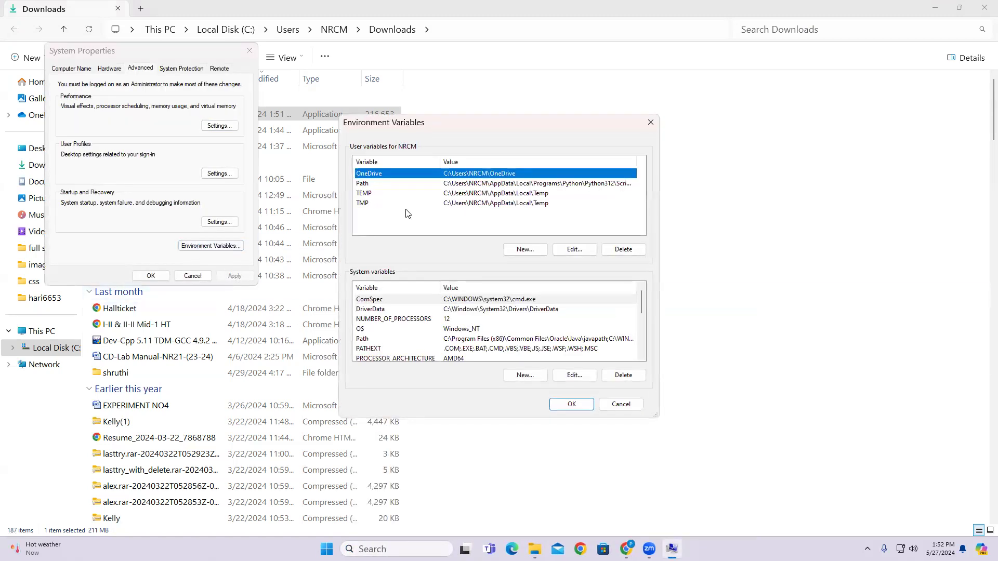
{"action": "double_click", "coordinate": [362, 338]}
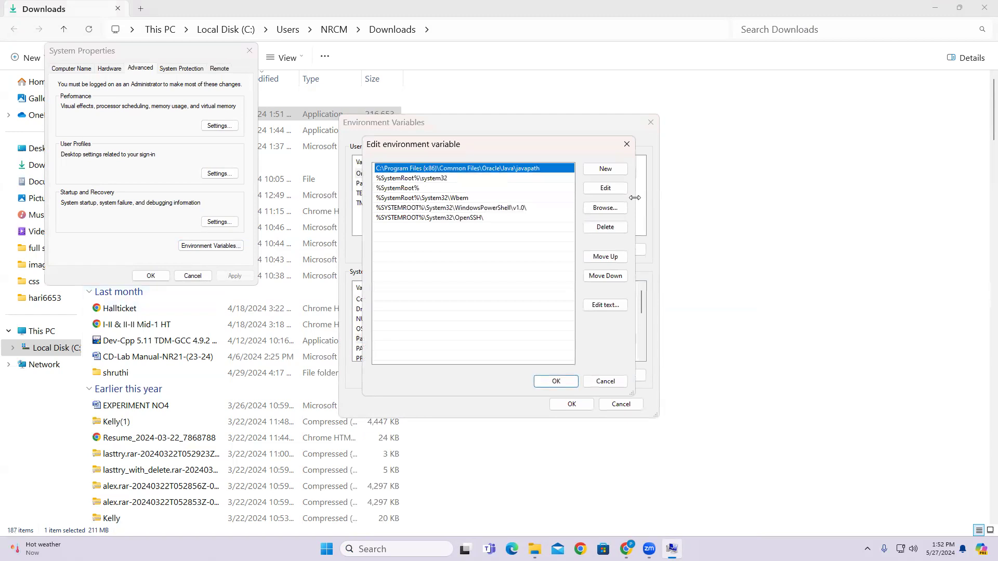
{"action": "left_click", "coordinate": [615, 173]}
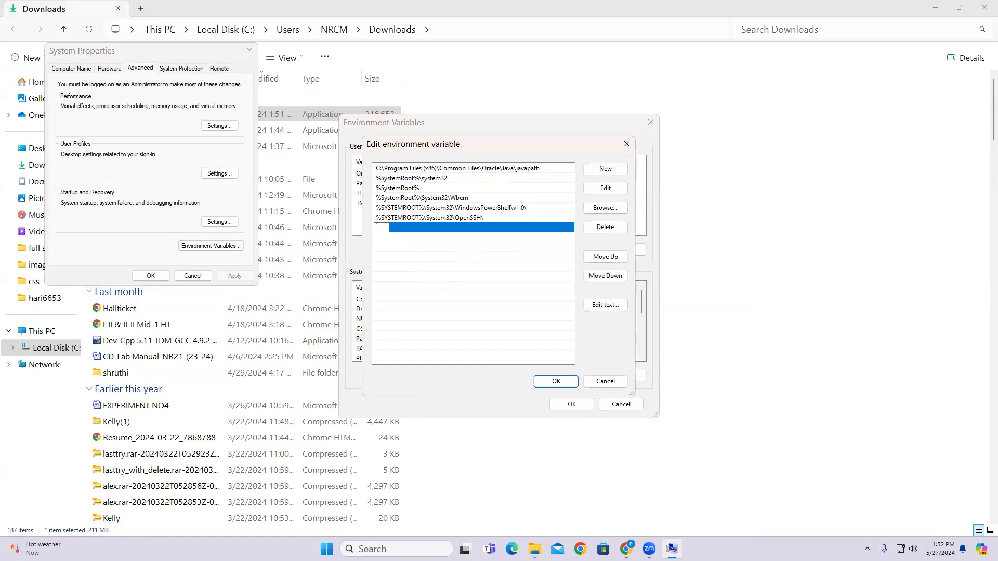
{"action": "mouse_move", "coordinate": [535, 549]}
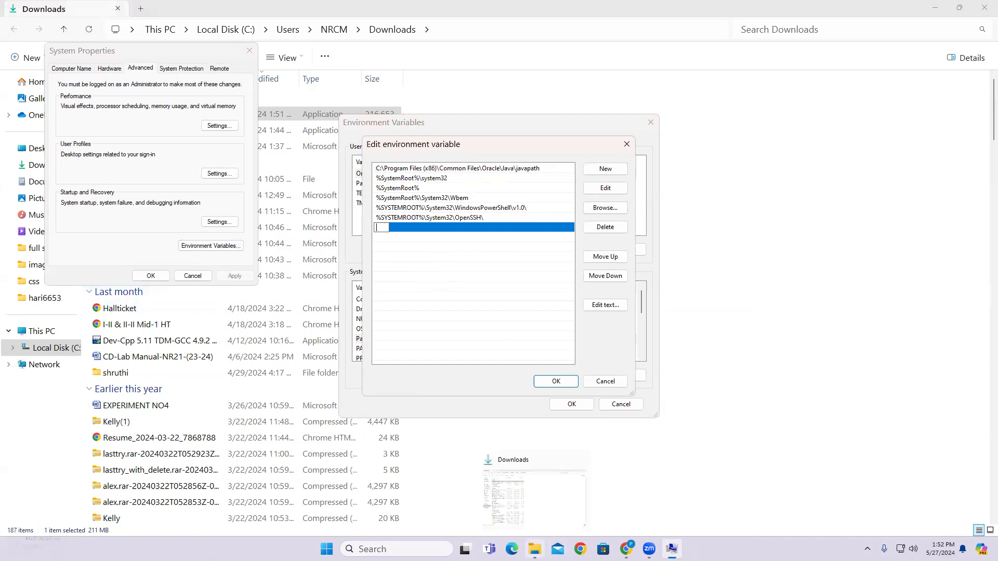
{"action": "left_click", "coordinate": [534, 497]}
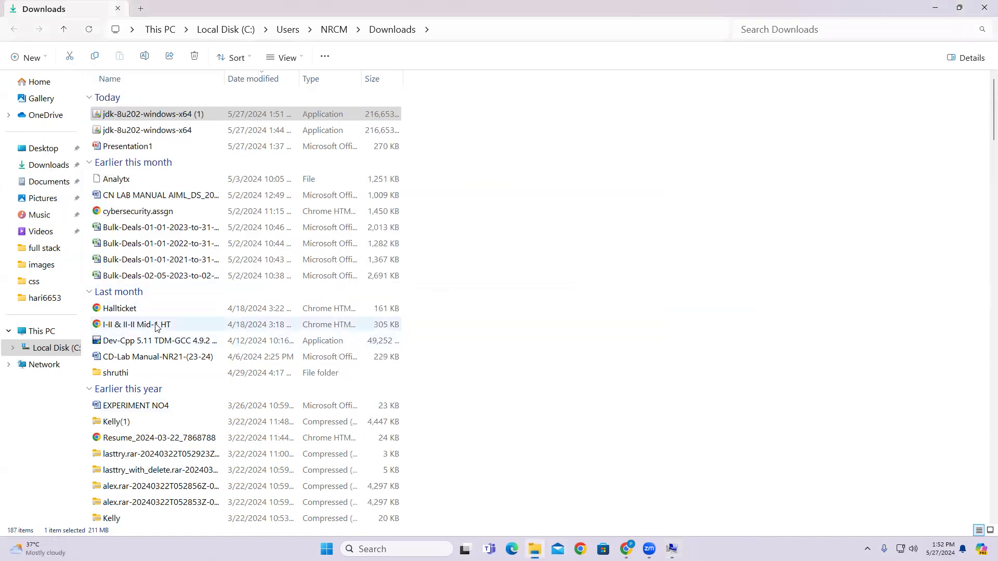
Navigate File Explorer to C:\Program Files\Java\jdk1.8.0_202\bin.
{"action": "left_click", "coordinate": [43, 333]}
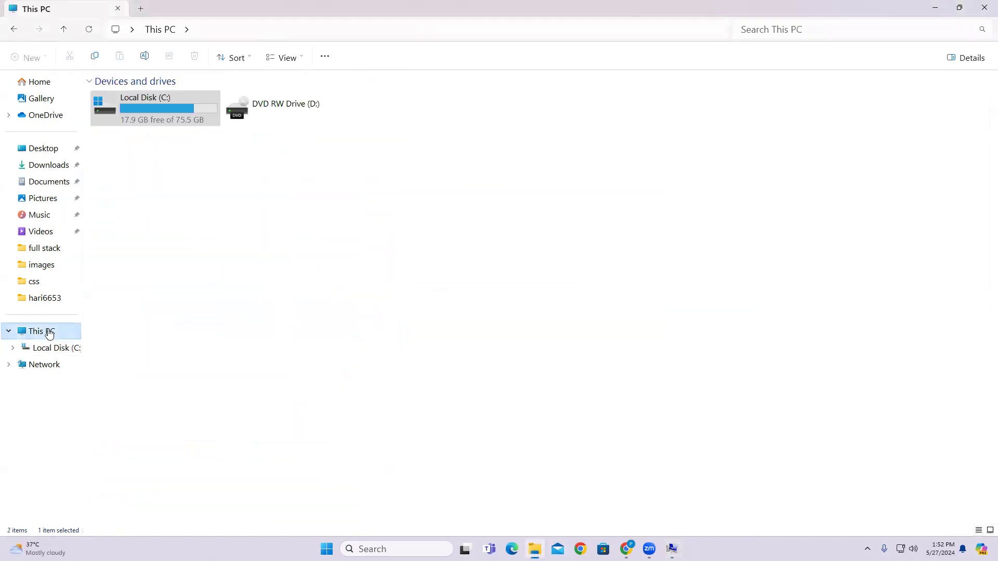
{"action": "double_click", "coordinate": [151, 126]}
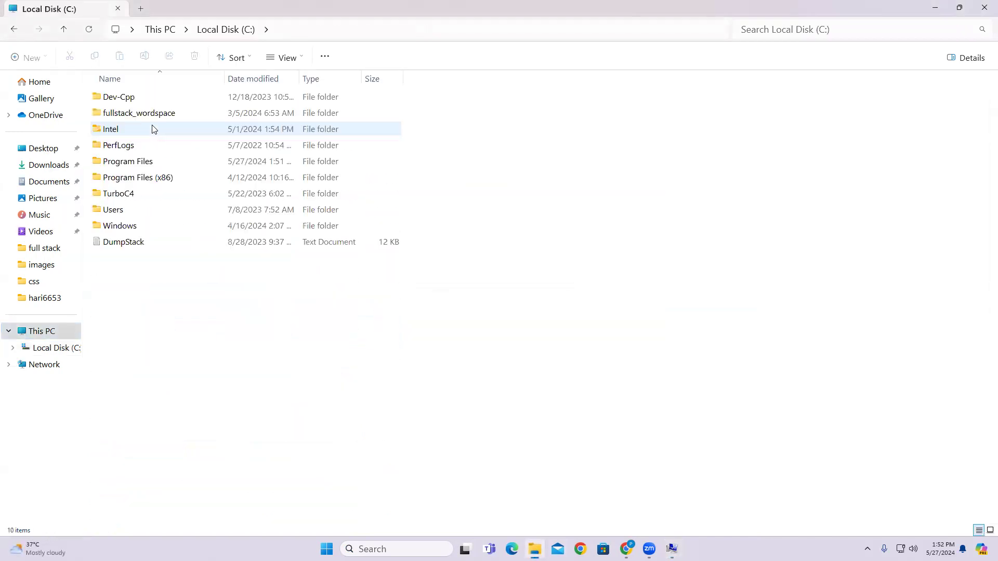
{"action": "double_click", "coordinate": [140, 167]}
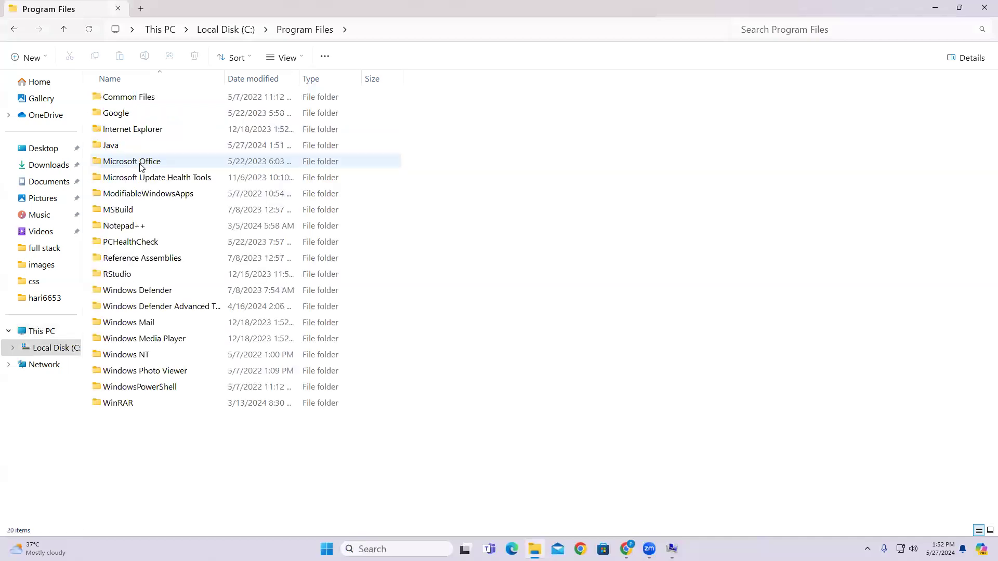
{"action": "double_click", "coordinate": [124, 147]}
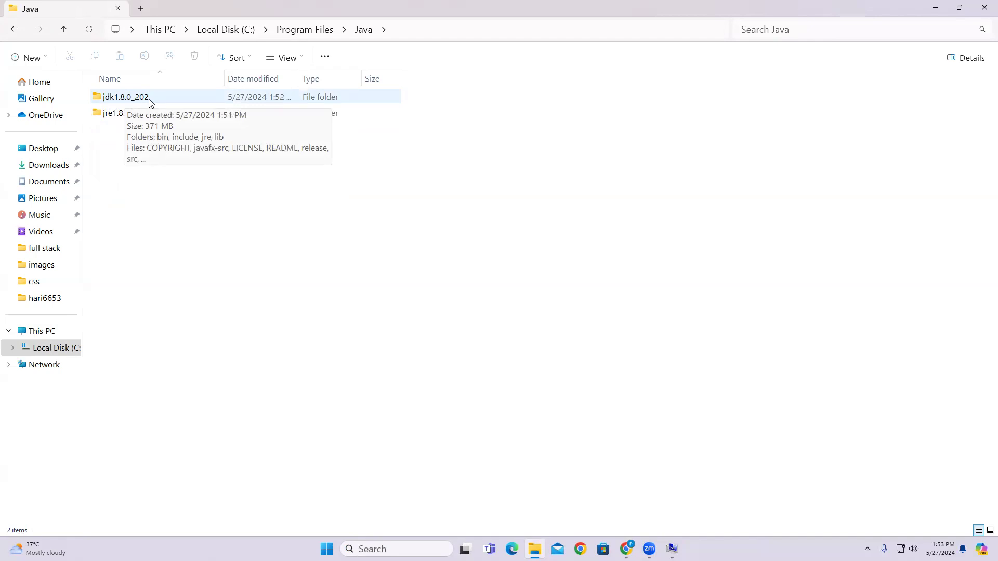
{"action": "double_click", "coordinate": [149, 102]}
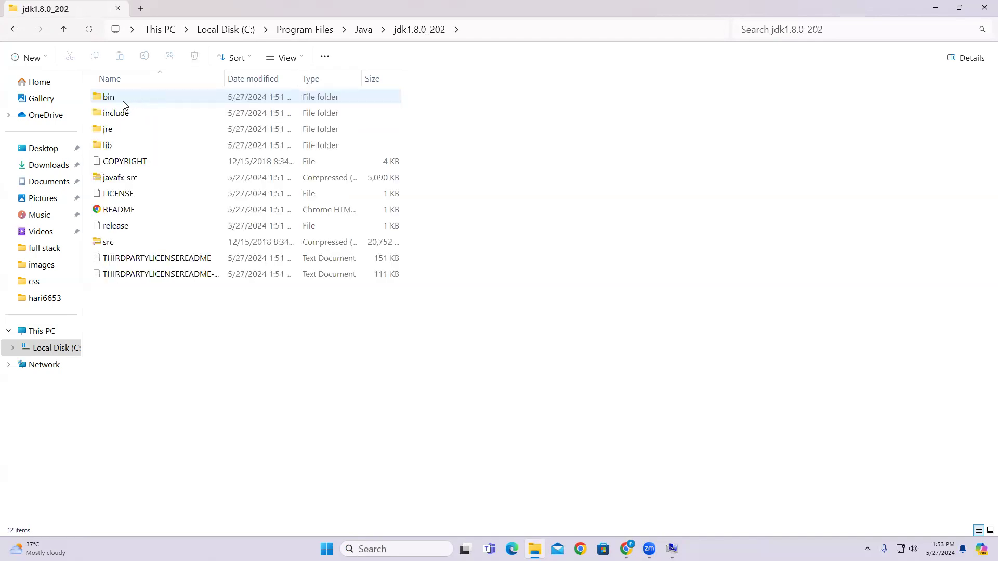
{"action": "double_click", "coordinate": [129, 100]}
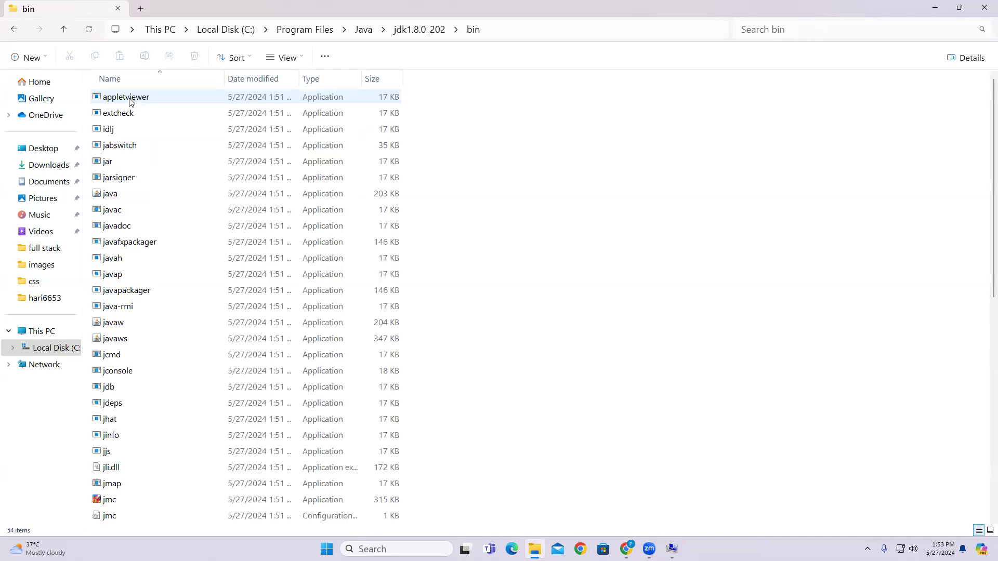
Copy the bin folder path from the address bar and return to the Path editor.
{"action": "left_click", "coordinate": [489, 32]}
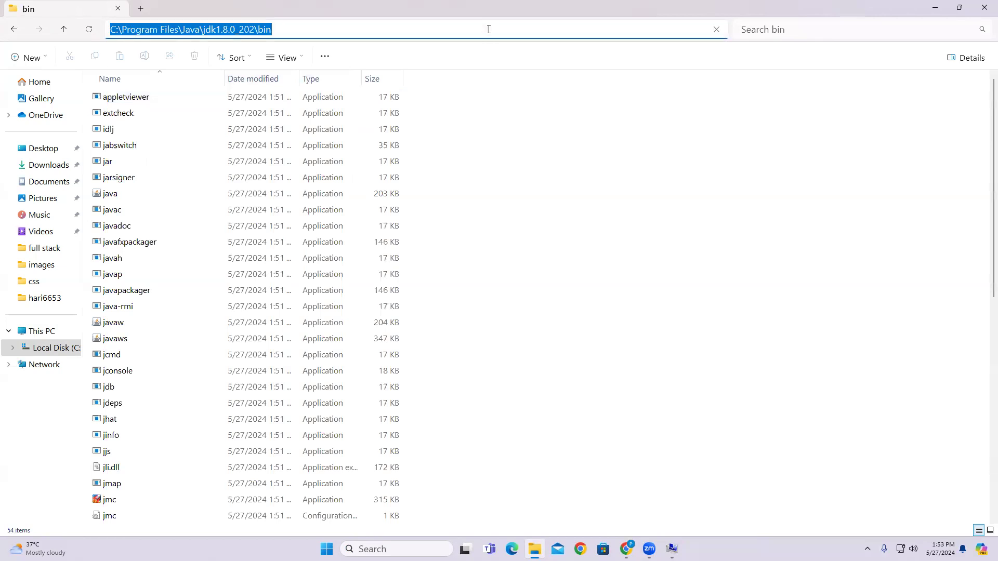
{"action": "left_click_drag", "start_coordinate": [282, 31], "coordinate": [101, 32]}
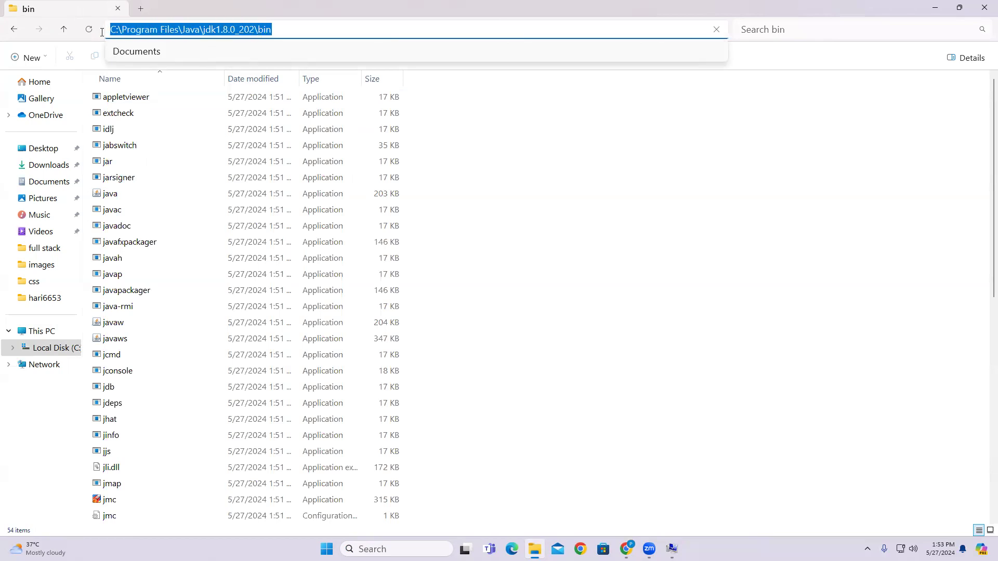
{"action": "right_click", "coordinate": [137, 31]}
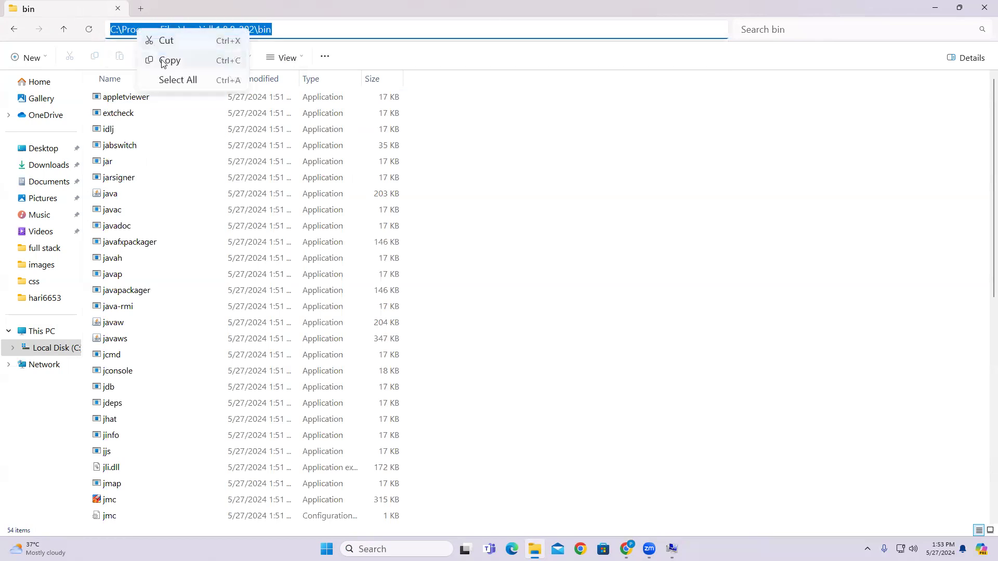
{"action": "left_click", "coordinate": [169, 60]}
{"action": "left_click", "coordinate": [672, 549]}
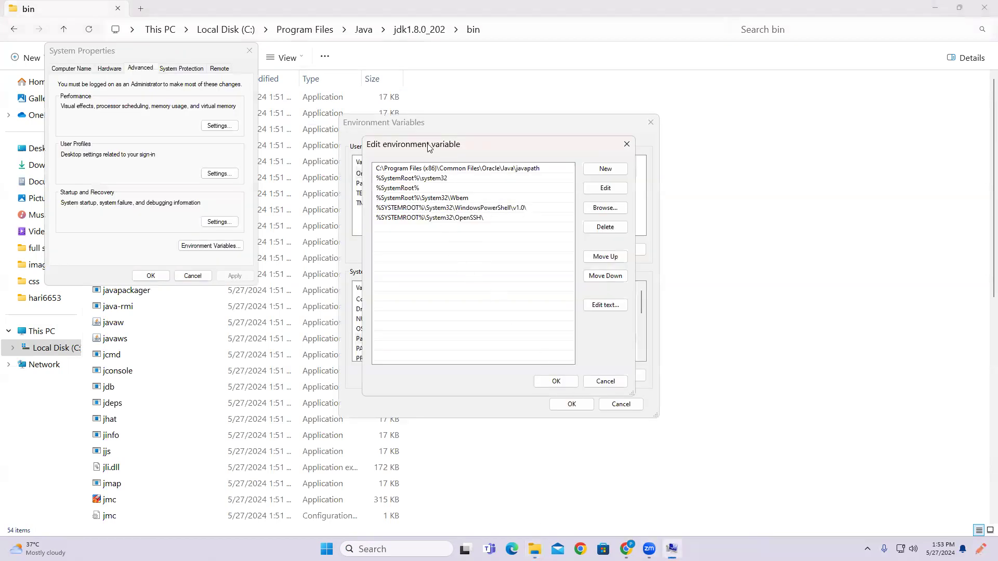
Add C:\Program Files\Java\jdk1.8.0_202\bin as a new system Path entry.
{"action": "left_click_drag", "start_coordinate": [428, 148], "coordinate": [612, 142]}
{"action": "left_click", "coordinate": [790, 164]}
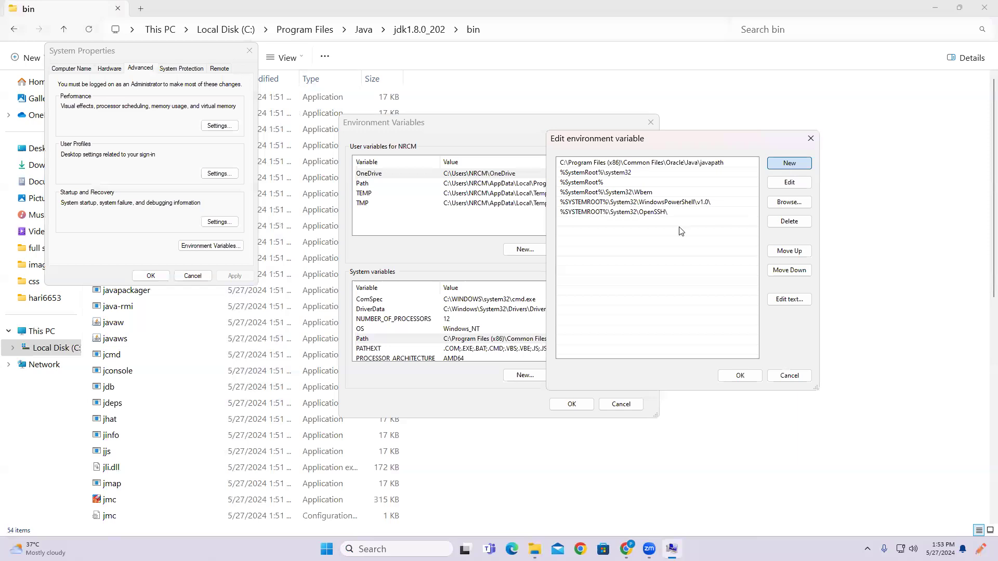
{"action": "right_click", "coordinate": [567, 225]}
{"action": "left_click", "coordinate": [597, 273]}
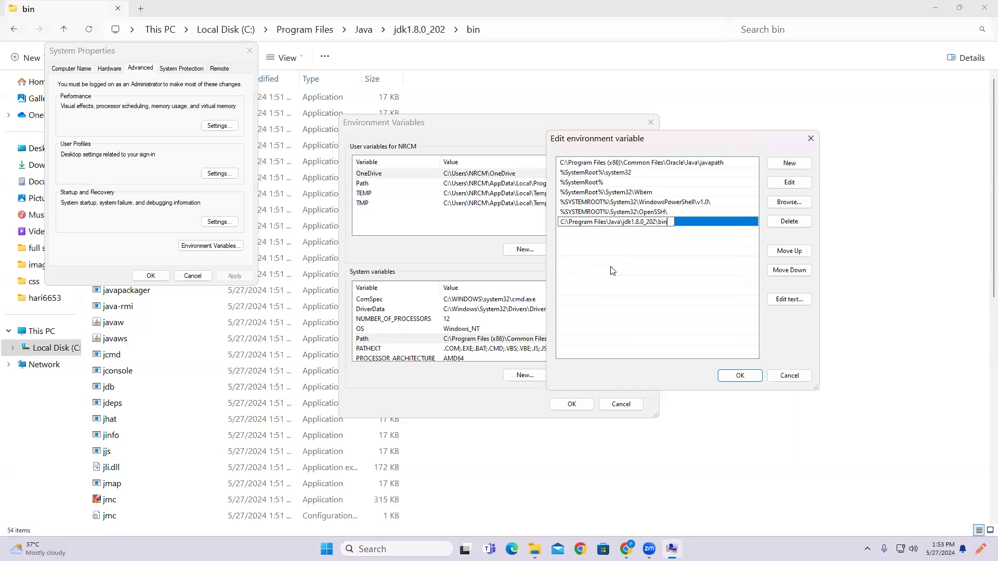
Confirm the Path, Environment Variables and System Properties dialogs, then close File Explorer.
{"action": "left_click", "coordinate": [739, 375]}
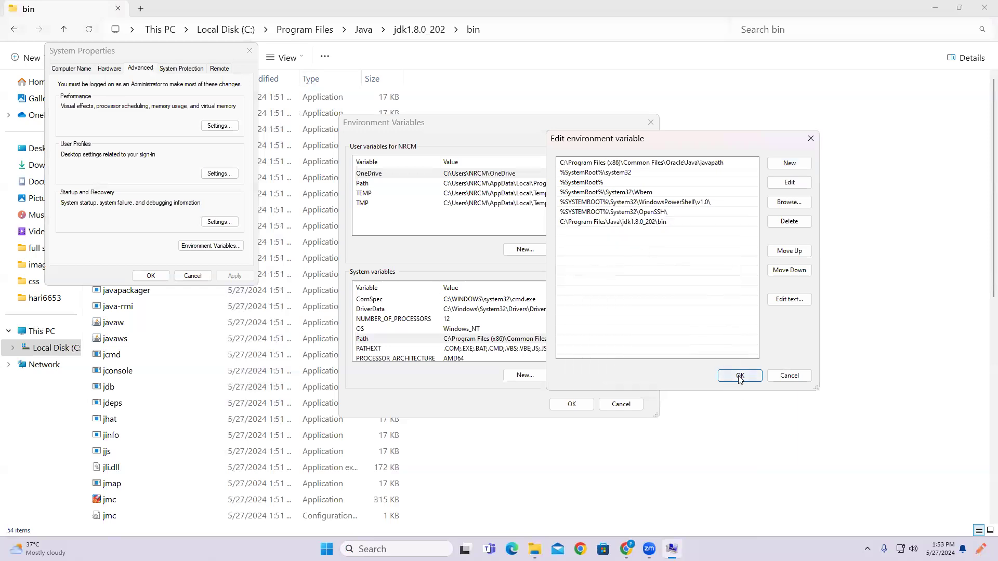
{"action": "left_click", "coordinate": [572, 405]}
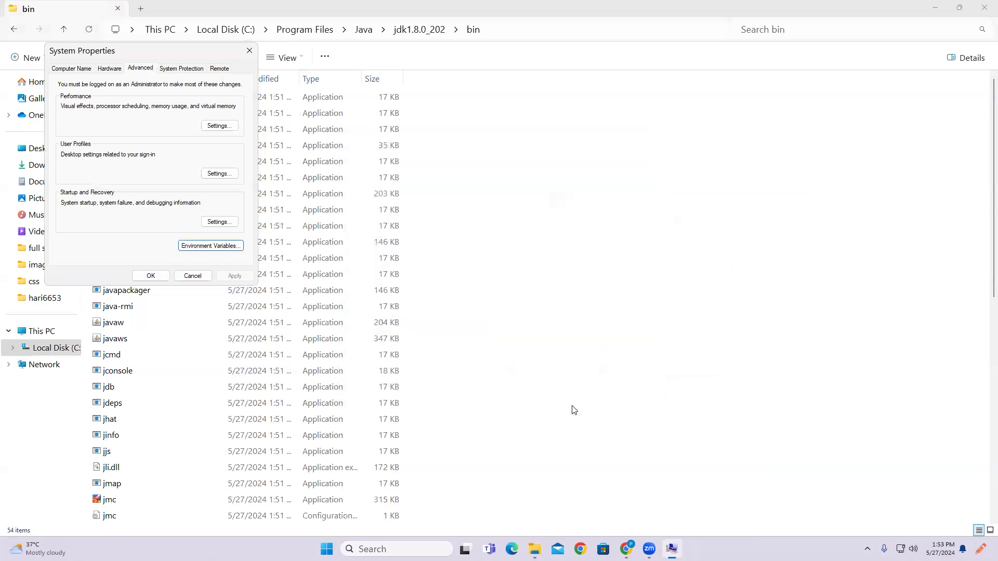
{"action": "left_click", "coordinate": [150, 276]}
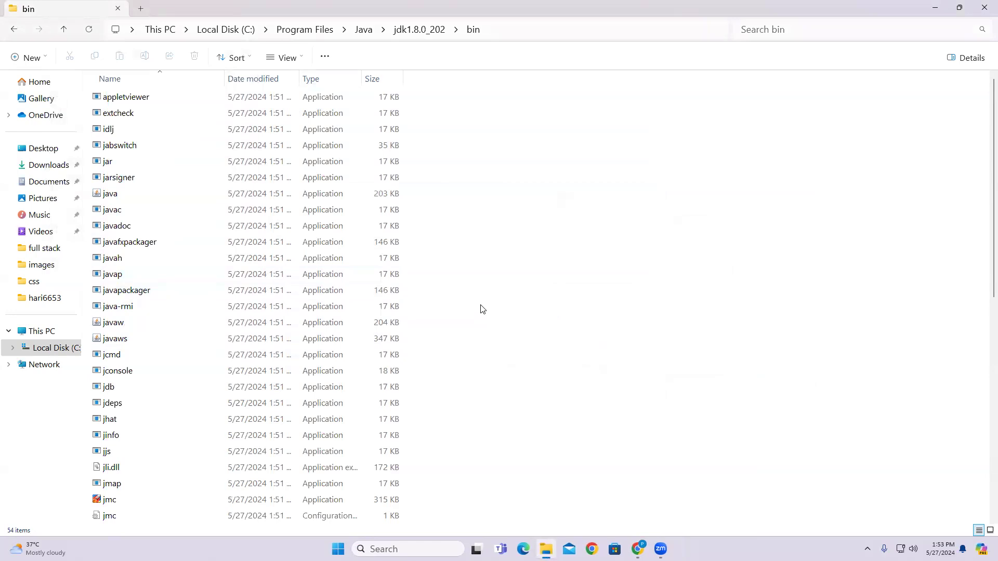
{"action": "left_click", "coordinate": [984, 6]}
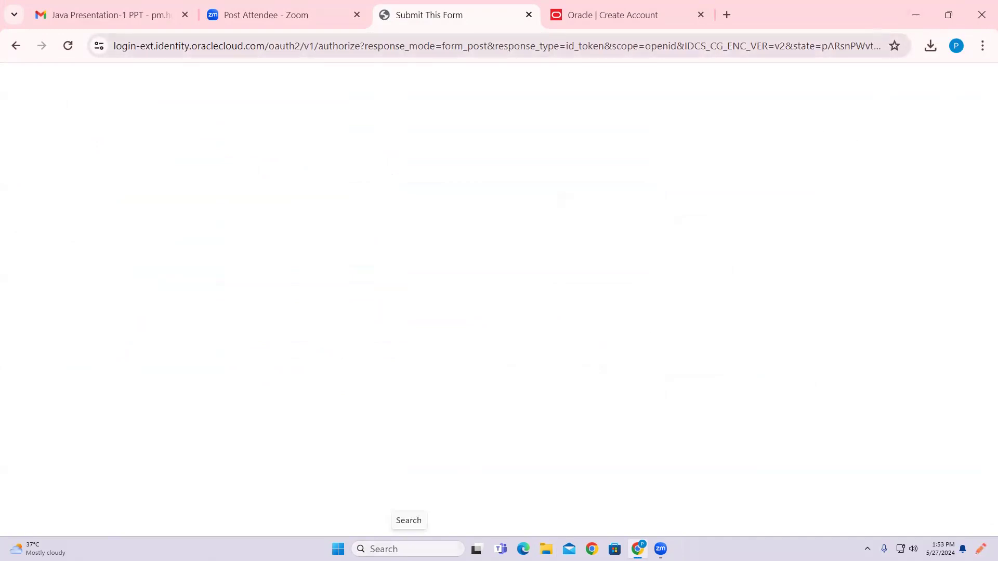
Minimize Chrome and close the Notepad window holding the minified script.
{"action": "left_click", "coordinate": [916, 15]}
{"action": "left_click", "coordinate": [413, 544]}
{"action": "type", "text": "note"}
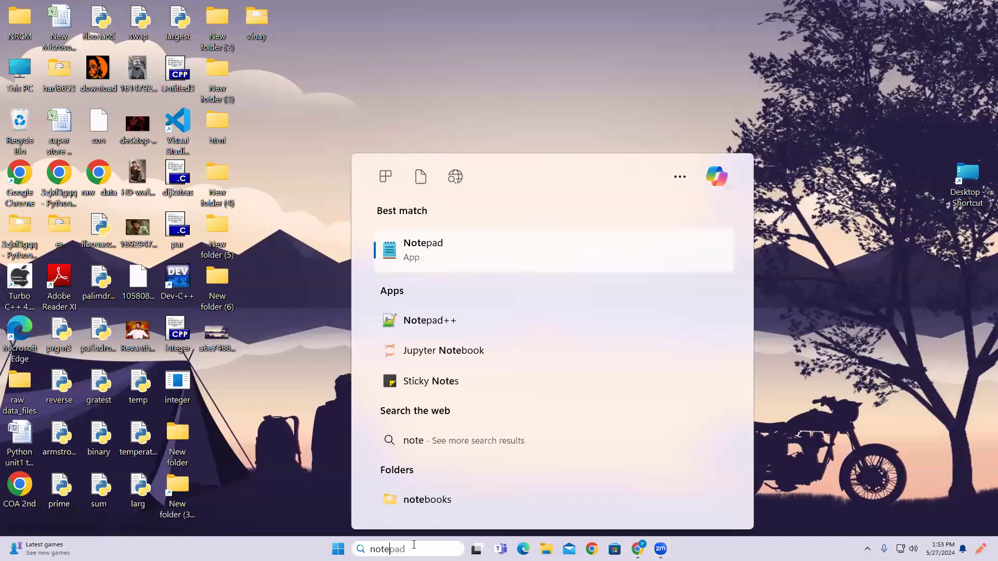
{"action": "key", "text": "Return"}
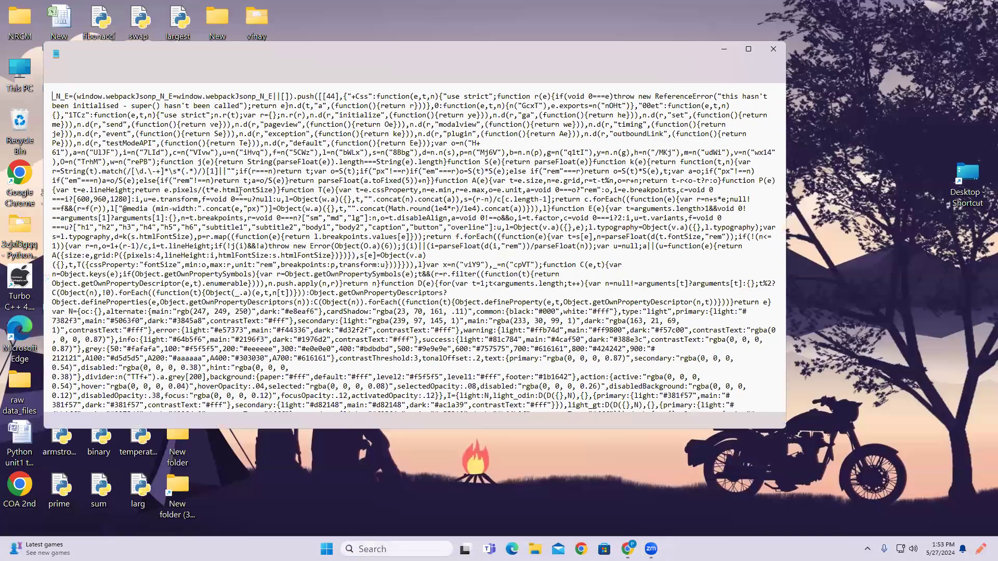
{"action": "left_click", "coordinate": [773, 49]}
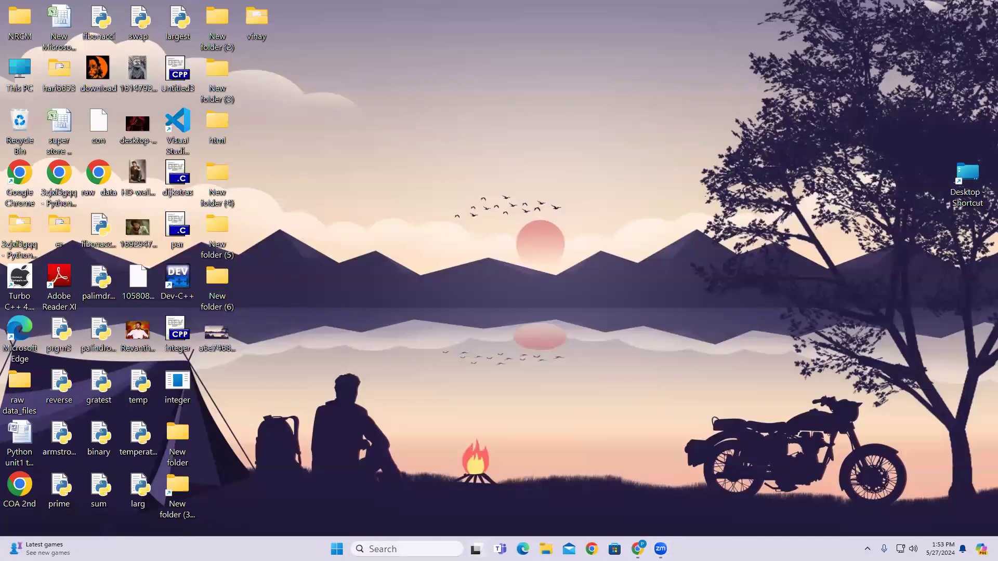
Launch Command Prompt by searching for cmd.
{"action": "key", "text": "super+s"}
{"action": "type", "text": "cmd"}
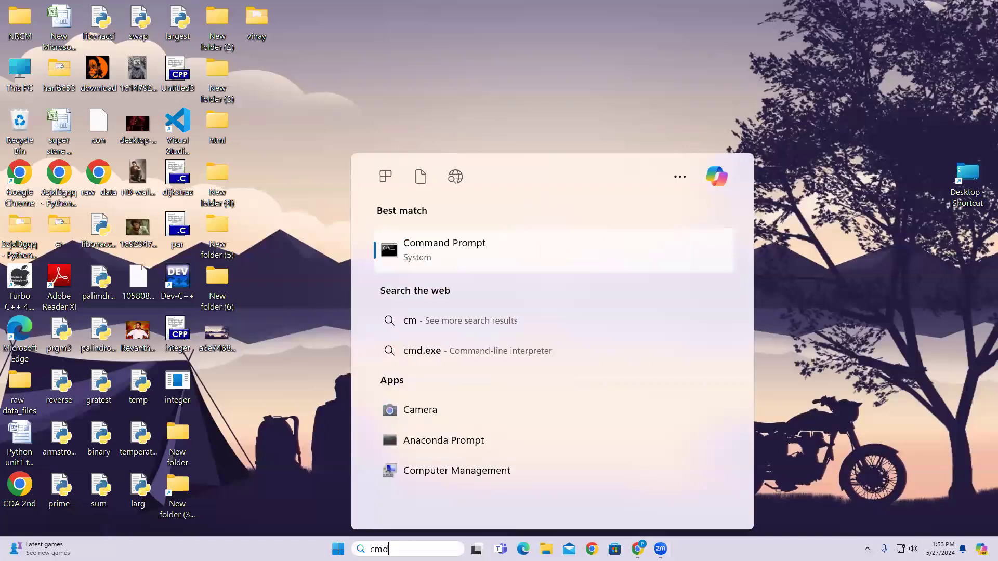
{"action": "key", "text": "Return"}
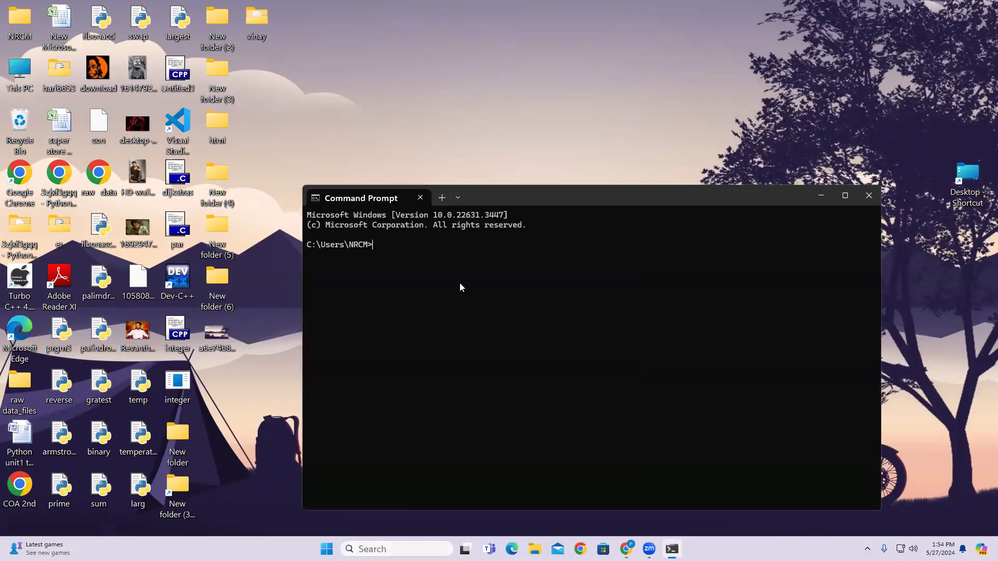
Check the Java version, correcting java --version to java -version, which reports 1.8.0_202.
{"action": "type", "text": "java"}
{"action": "type", "text": "--version"}
{"action": "key", "text": "Return"}
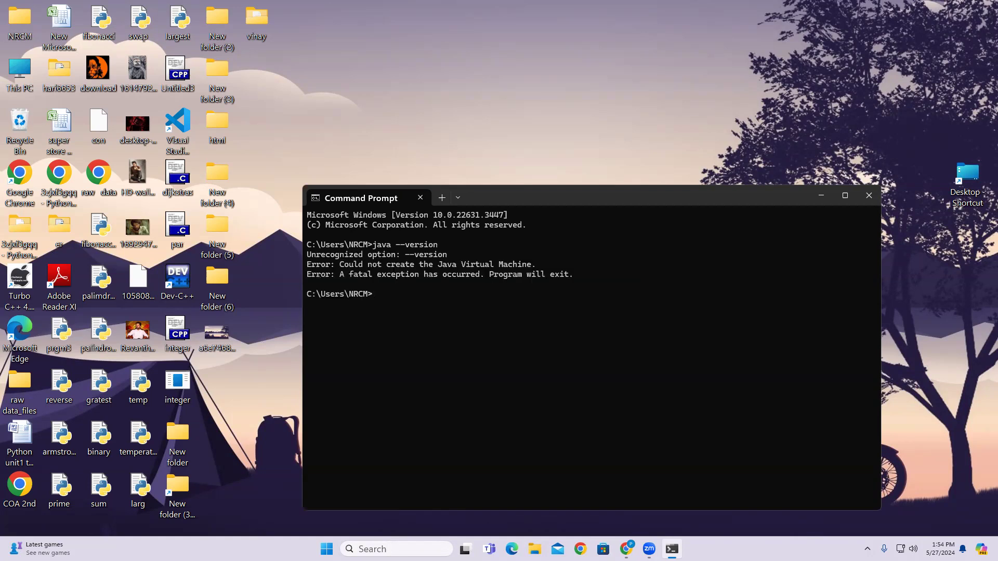
{"action": "key", "text": "Up"}
{"action": "key", "text": "BackSpace"}
{"action": "key", "text": "Return"}
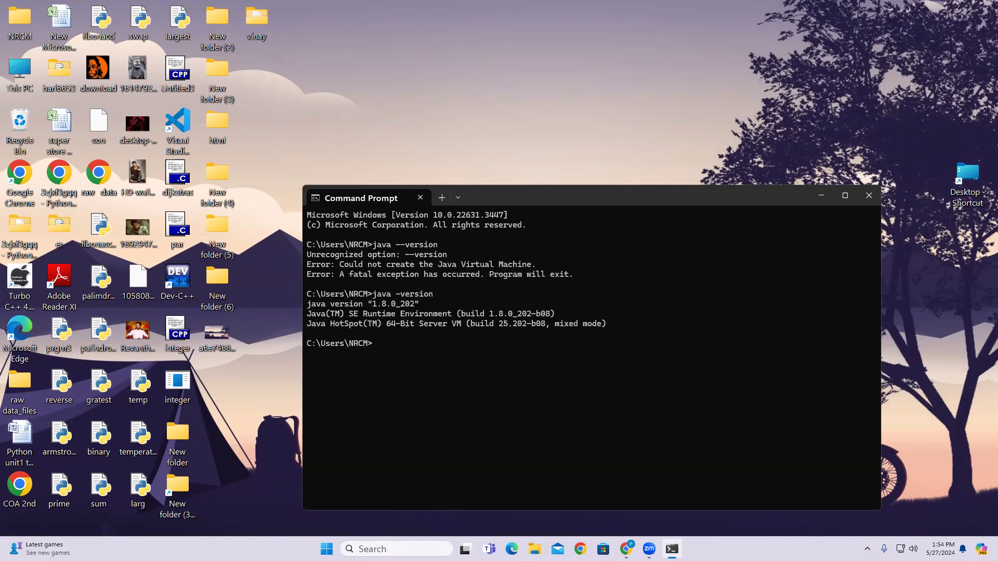
{"action": "left_click_drag", "start_coordinate": [308, 305], "coordinate": [422, 307]}
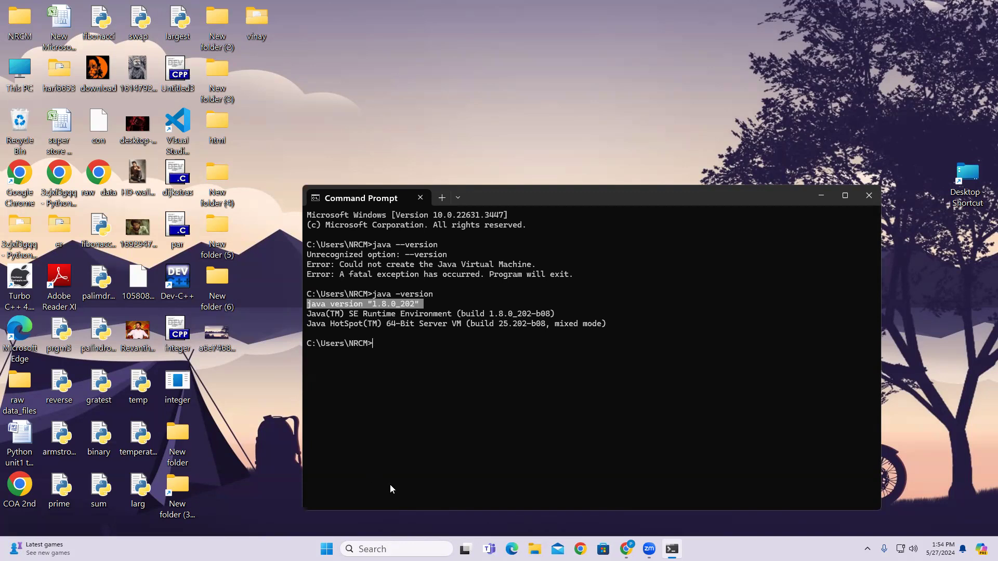
Run notepad Demo.java to start a new Java source file.
{"action": "type", "text": "notepad"}
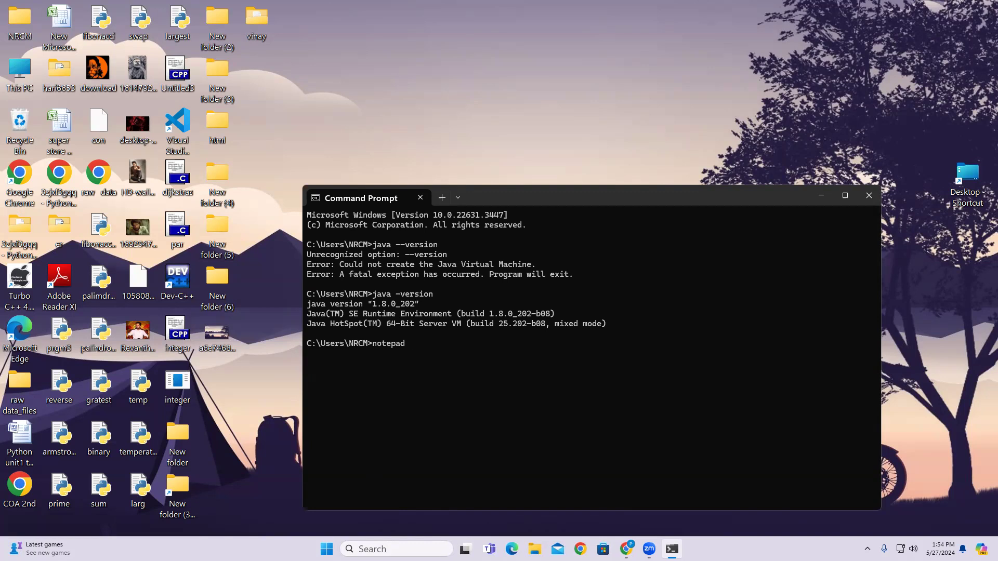
{"action": "type", "text": "Demo.java"}
{"action": "key", "text": "Return"}
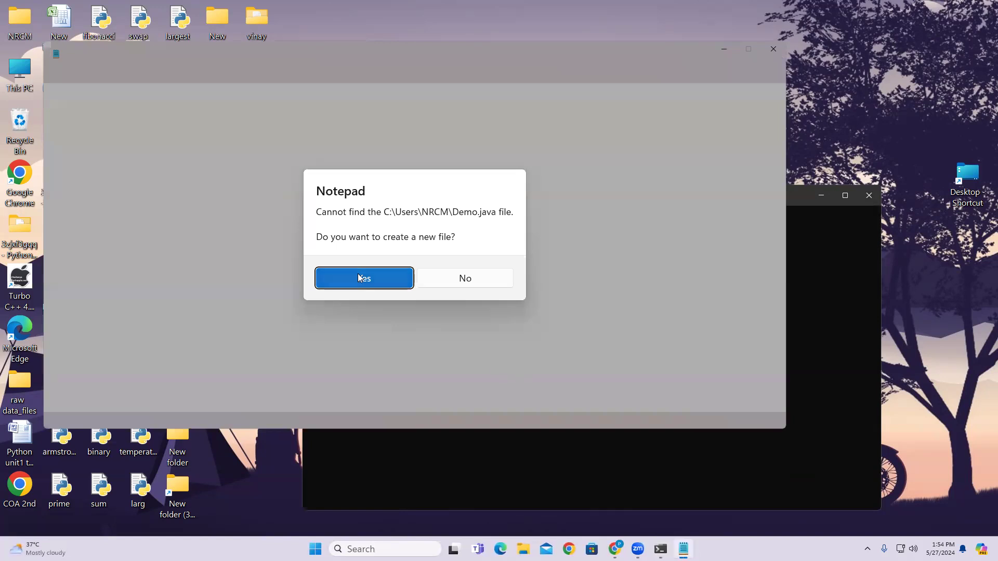
Confirm creating Demo.java, dismiss the autosave tip and close the extra tab.
{"action": "left_click", "coordinate": [357, 276]}
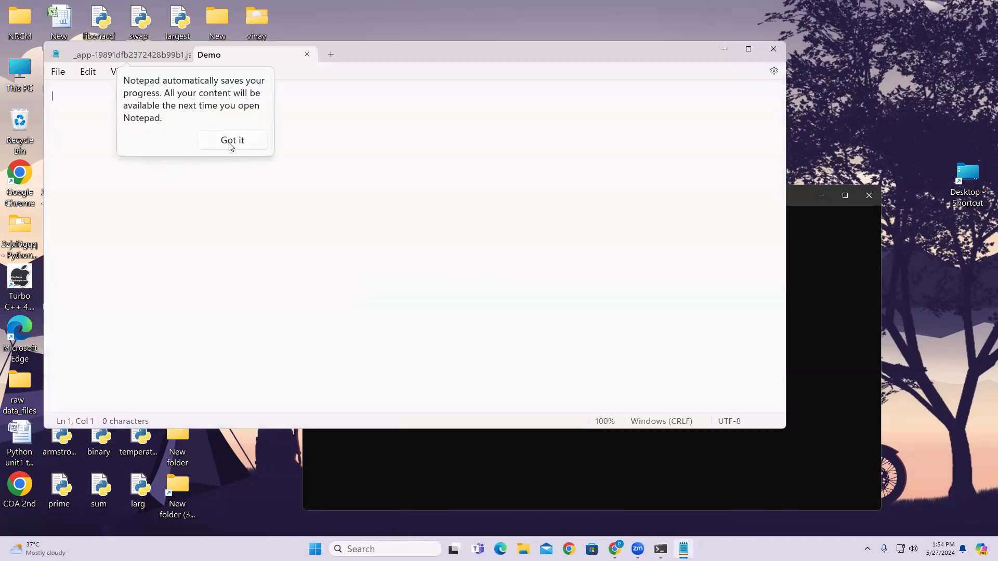
{"action": "left_click", "coordinate": [226, 143]}
{"action": "left_click", "coordinate": [182, 55]}
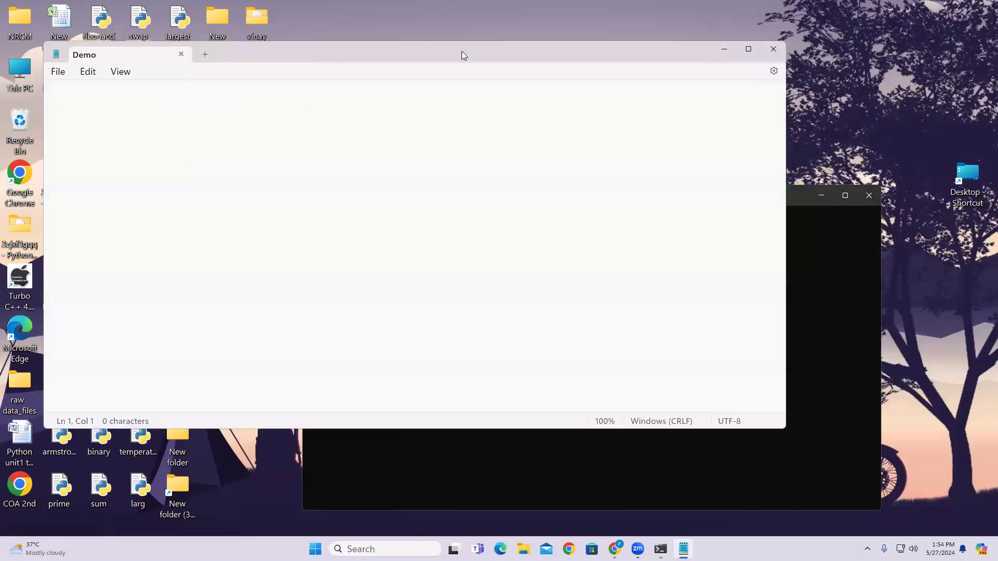
{"action": "left_click_drag", "start_coordinate": [275, 55], "coordinate": [523, 161]}
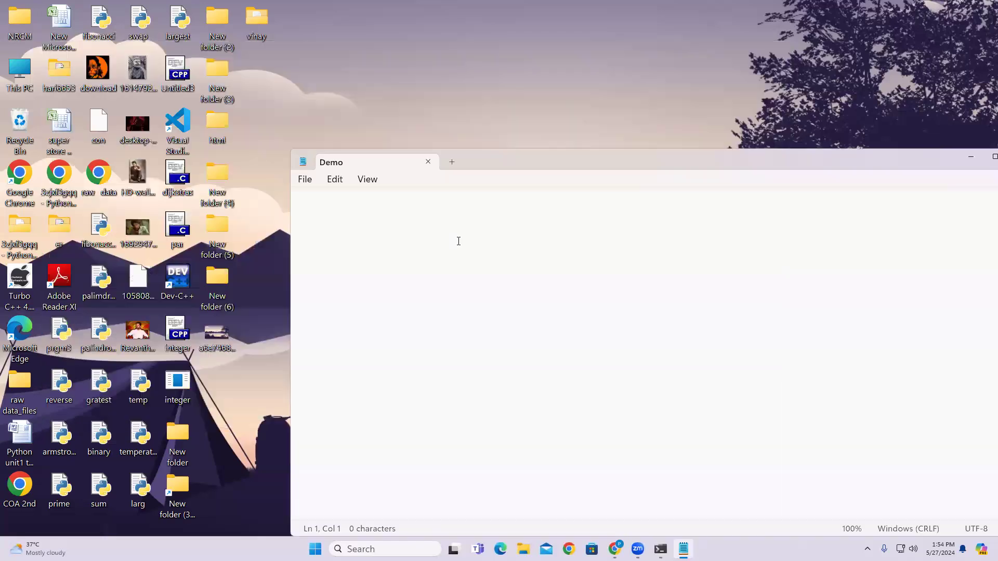
Write the class Demo skeleton with a public static void main(String[] args) method.
{"action": "type", "text": "class"}
{"action": "scroll", "coordinate": [460, 254], "scroll_direction": "up", "scroll_amount": 12, "text": "ctrl"}
{"action": "type", "text": "Demo{"}
{"action": "key", "text": "Return"}
{"action": "type", "text": "}"}
{"action": "left_click", "coordinate": [442, 213]}
{"action": "key", "text": "Return"}
{"action": "type", "text": "publ"}
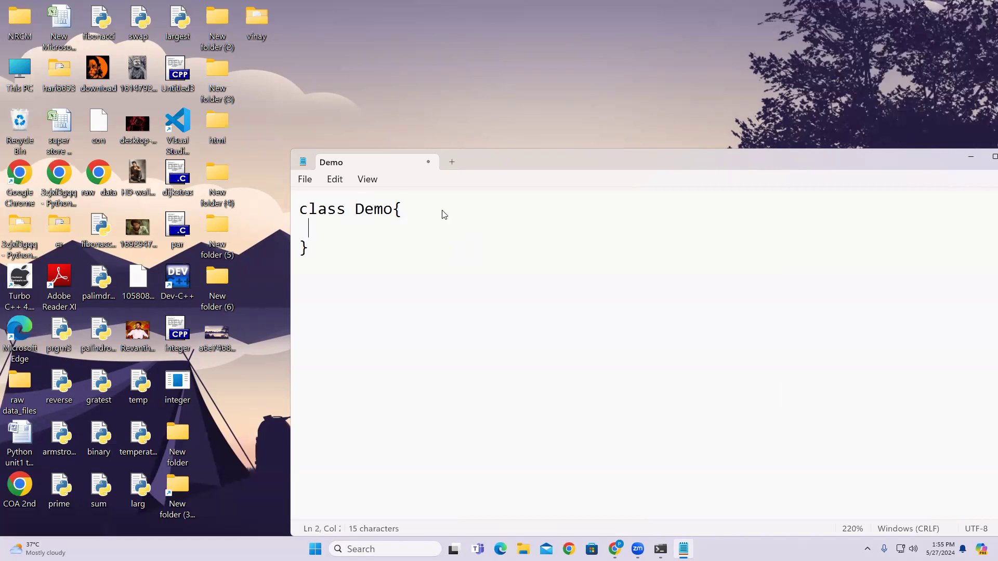
{"action": "type", "text": "ic s"}
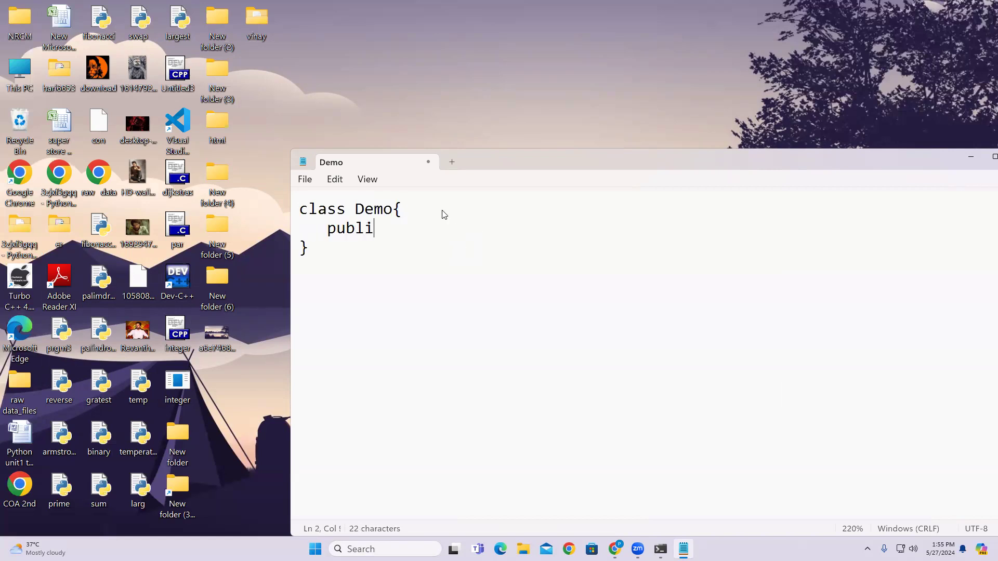
{"action": "type", "text": "ic void mai"}
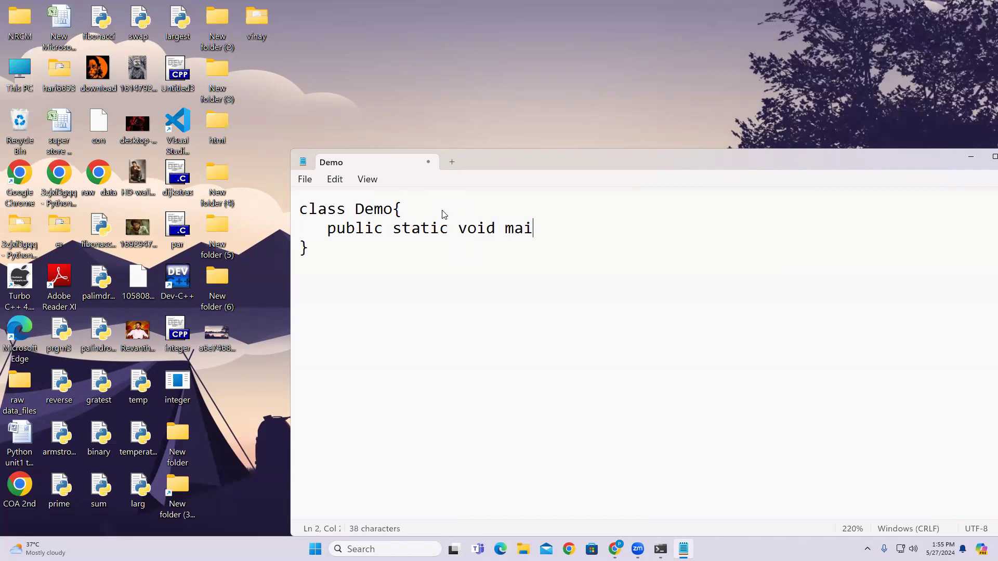
{"action": "type", "text": "n(String"}
{"action": "key", "text": "BackSpace"}
{"action": "type", "text": "["}
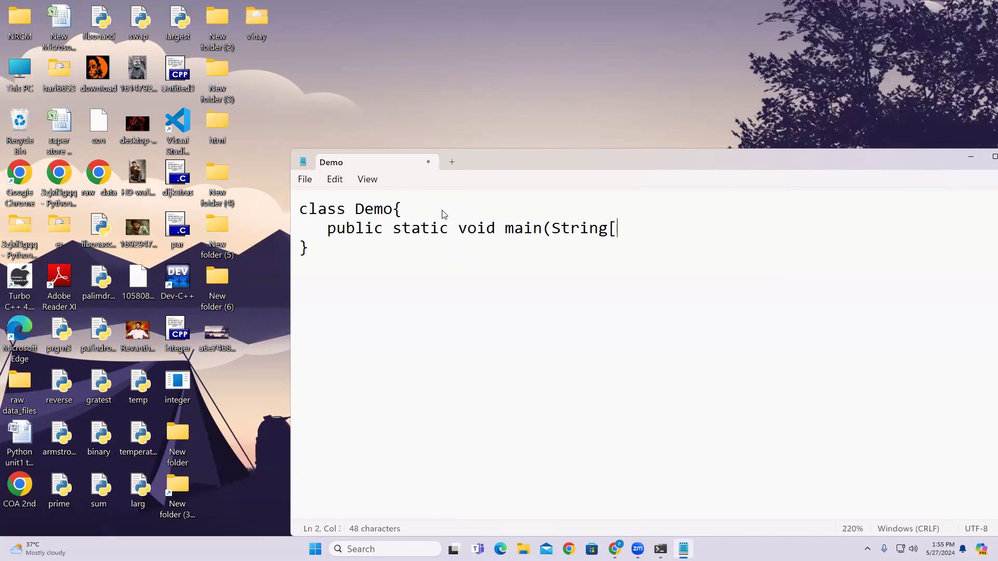
{"action": "type", "text": "] args){"}
{"action": "key", "text": "Return"}
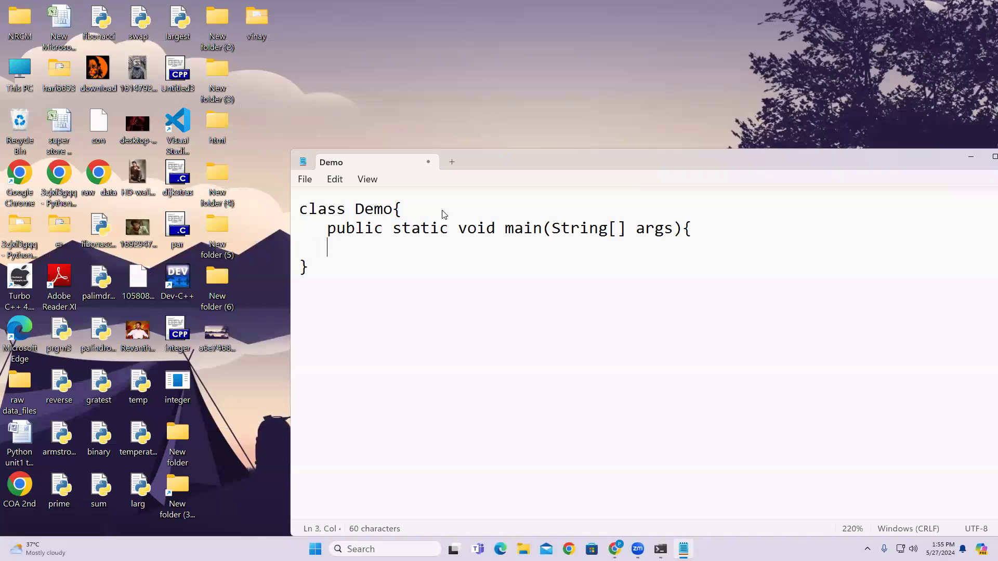
{"action": "type", "text": "}"}
Add println statements for "Hello World" and "Welcome to Java", then save the file.
{"action": "left_click", "coordinate": [709, 234]}
{"action": "key", "text": "Return"}
{"action": "type", "text": "Syste"}
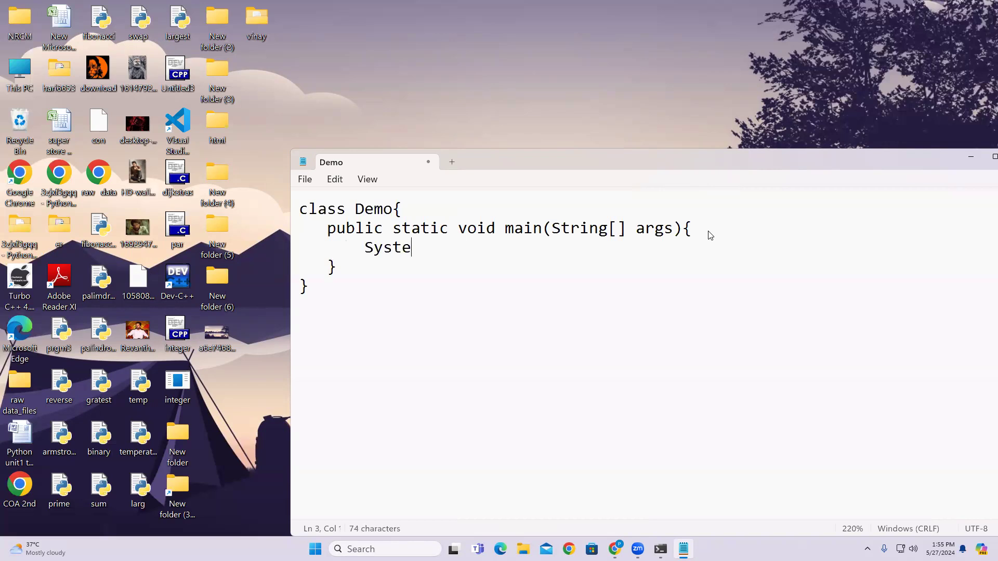
{"action": "type", "text": "m.out.println"}
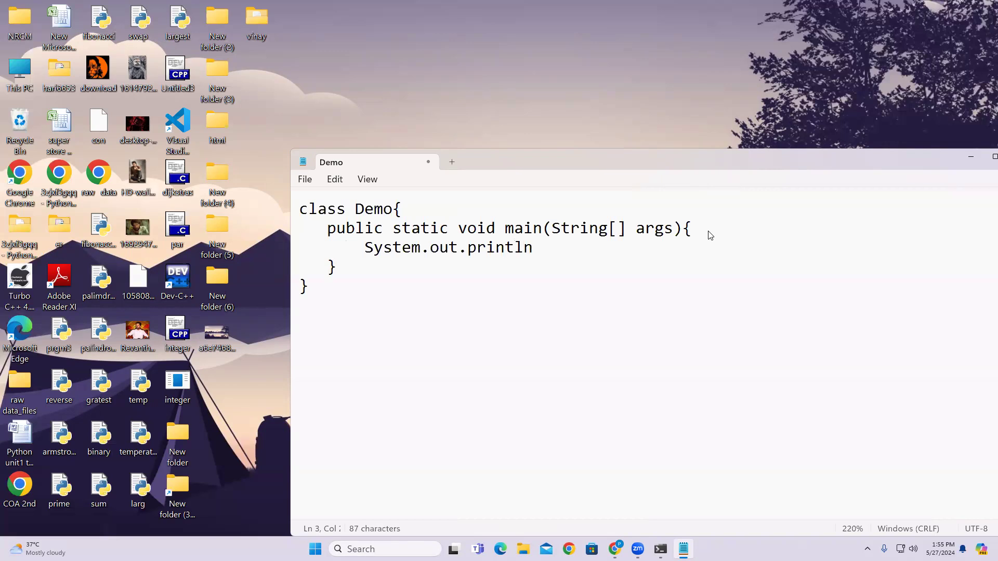
{"action": "type", "text": "(\"Hello Worl"}
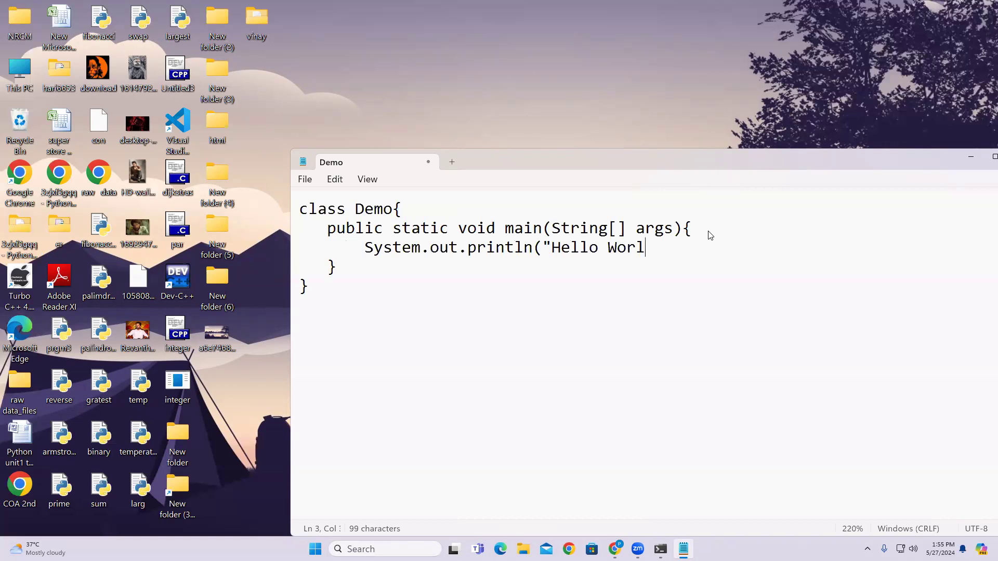
{"action": "type", "text": "d\");"}
{"action": "key", "text": "Return"}
{"action": "type", "text": "S"}
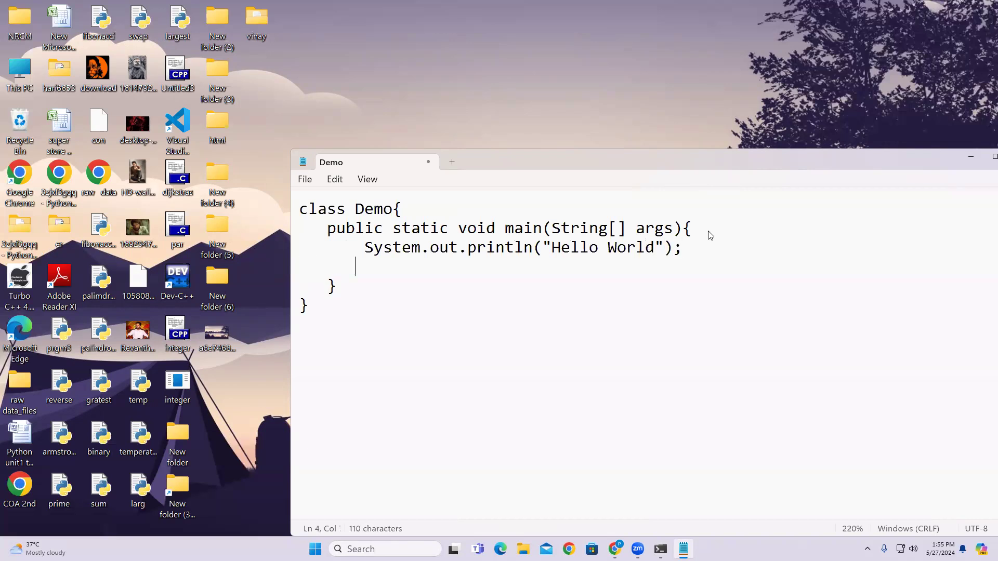
{"action": "type", "text": "ystem.out."}
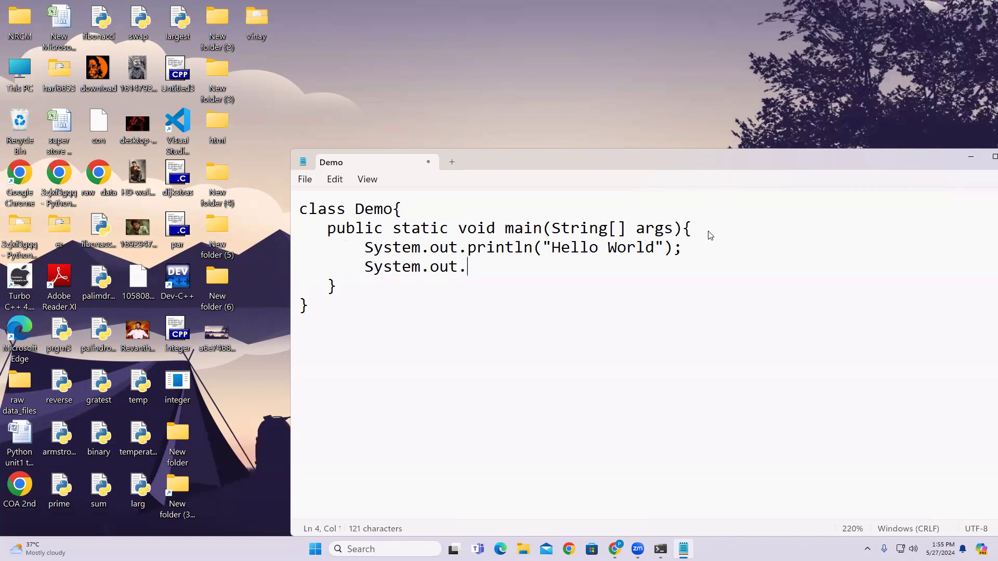
{"action": "type", "text": "println"}
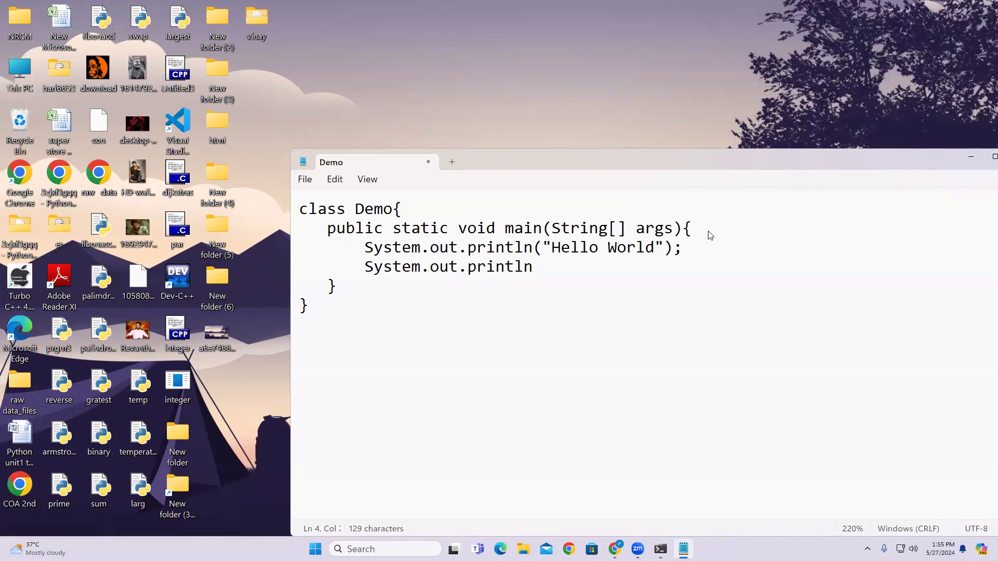
{"action": "type", "text": "(\"Welcome to"}
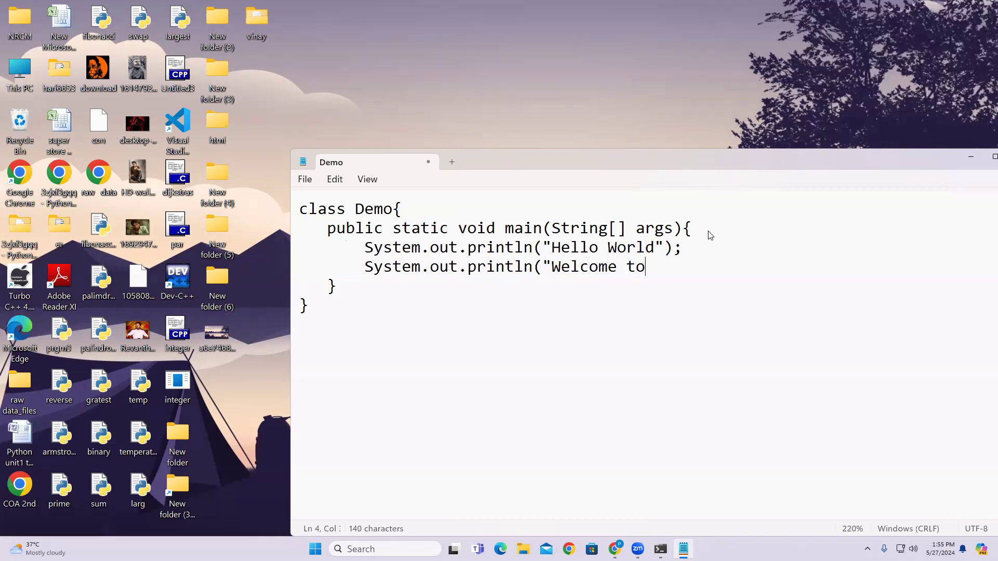
{"action": "type", "text": " Java\");"}
{"action": "key", "text": "ctrl+s"}
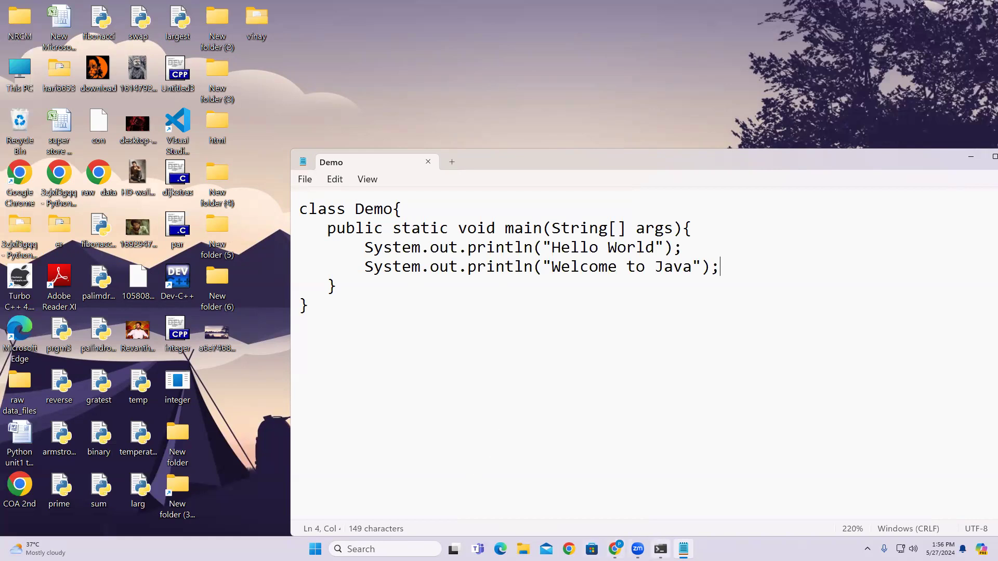
Compile the source with javac Demo.java in Command Prompt.
{"action": "left_click", "coordinate": [378, 266]}
{"action": "left_click", "coordinate": [660, 549]}
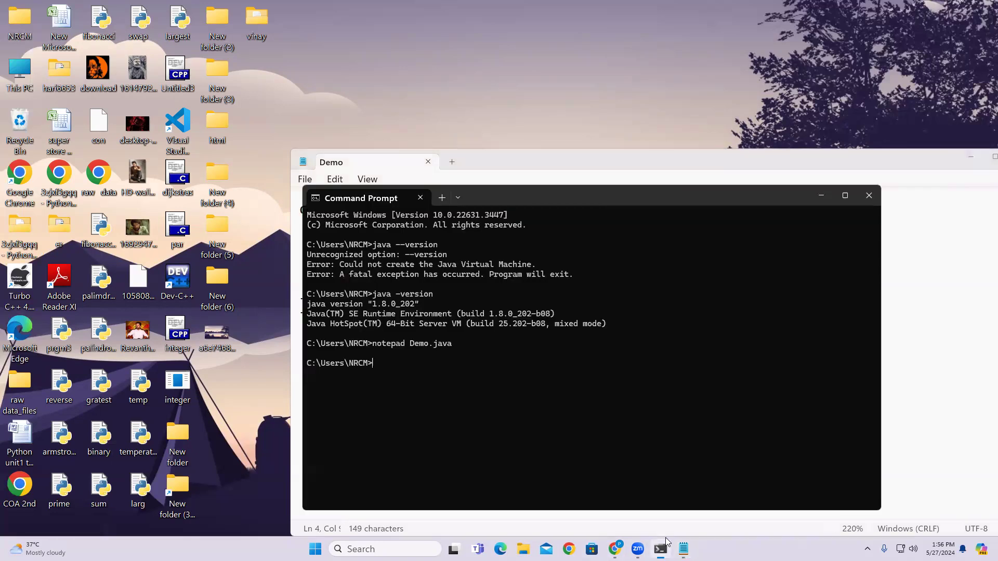
{"action": "type", "text": "javac Demo.java"}
{"action": "key", "text": "Return"}
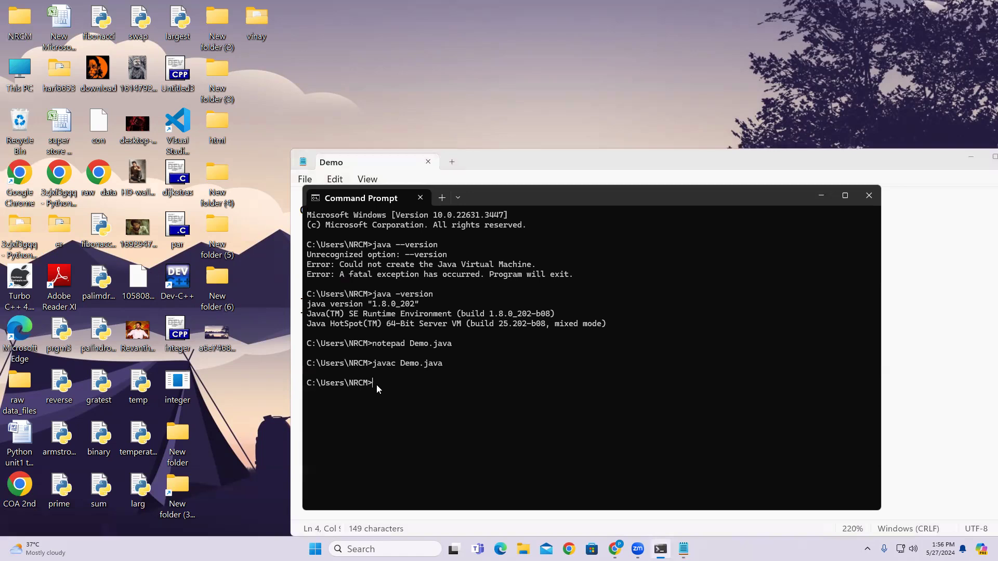
Run java Demo and highlight its output lines "Hello World" and "Welcome to Java".
{"action": "type", "text": "java Demo"}
{"action": "left_click", "coordinate": [541, 181]}
{"action": "double_click", "coordinate": [372, 209]}
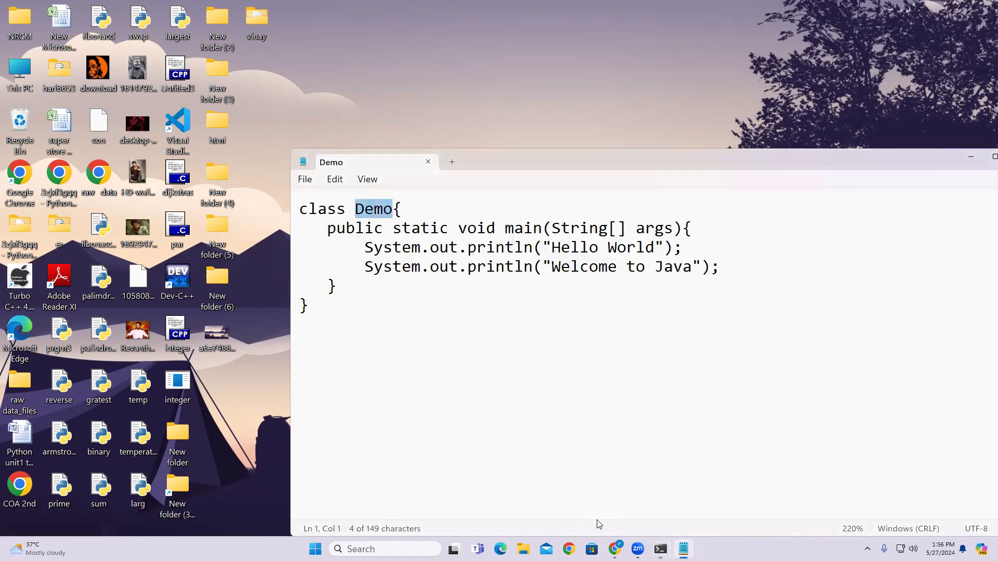
{"action": "left_click", "coordinate": [660, 548]}
{"action": "key", "text": "Return"}
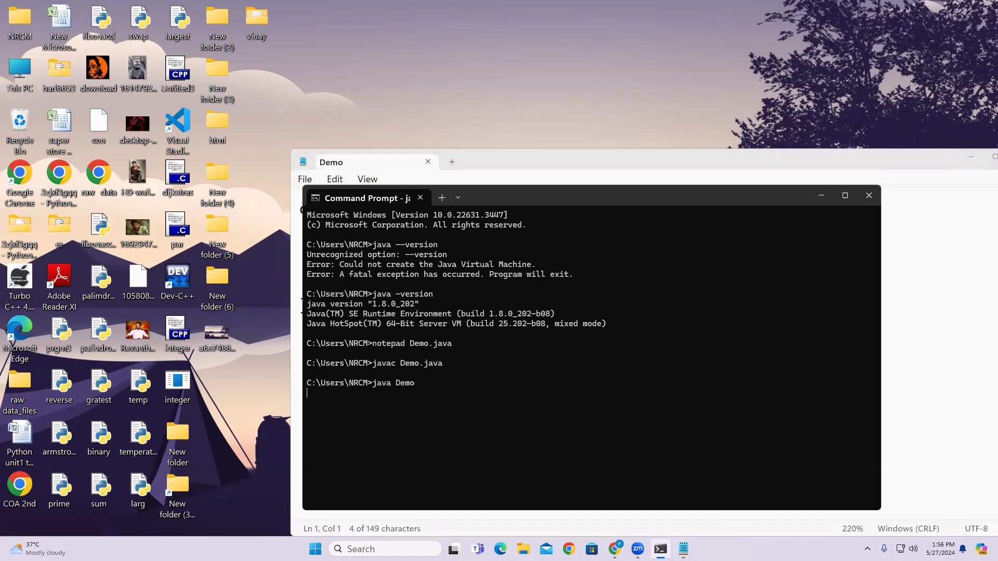
{"action": "left_click_drag", "start_coordinate": [375, 403], "coordinate": [302, 389]}
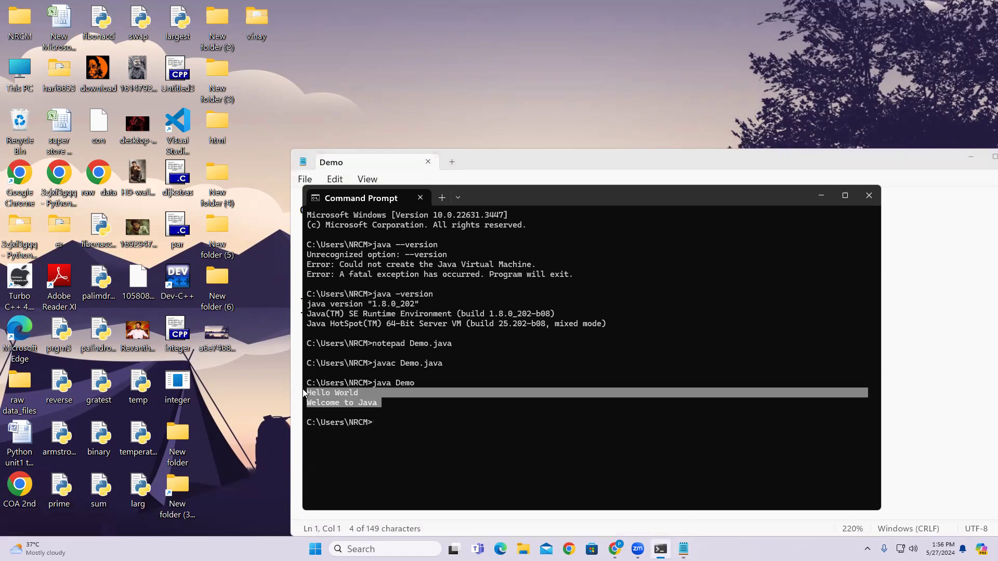